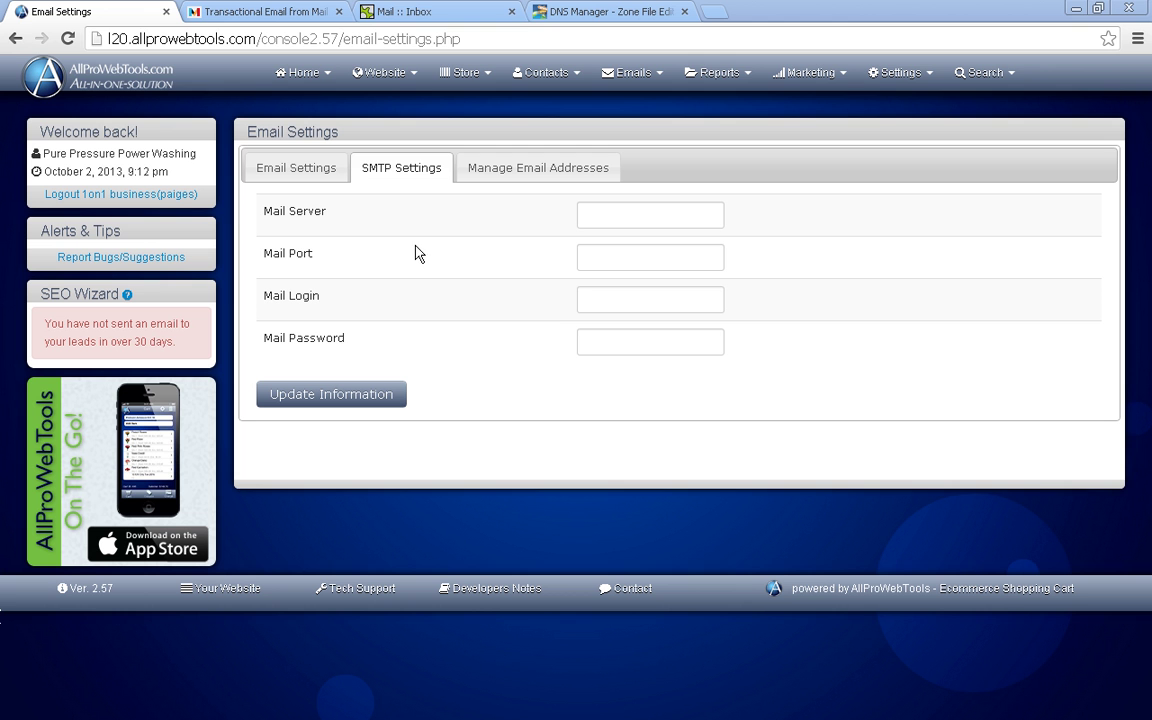
- Switch from AllProWebTools Email Settings to the Mandrill home page at mandrill.com
click(272, 14)
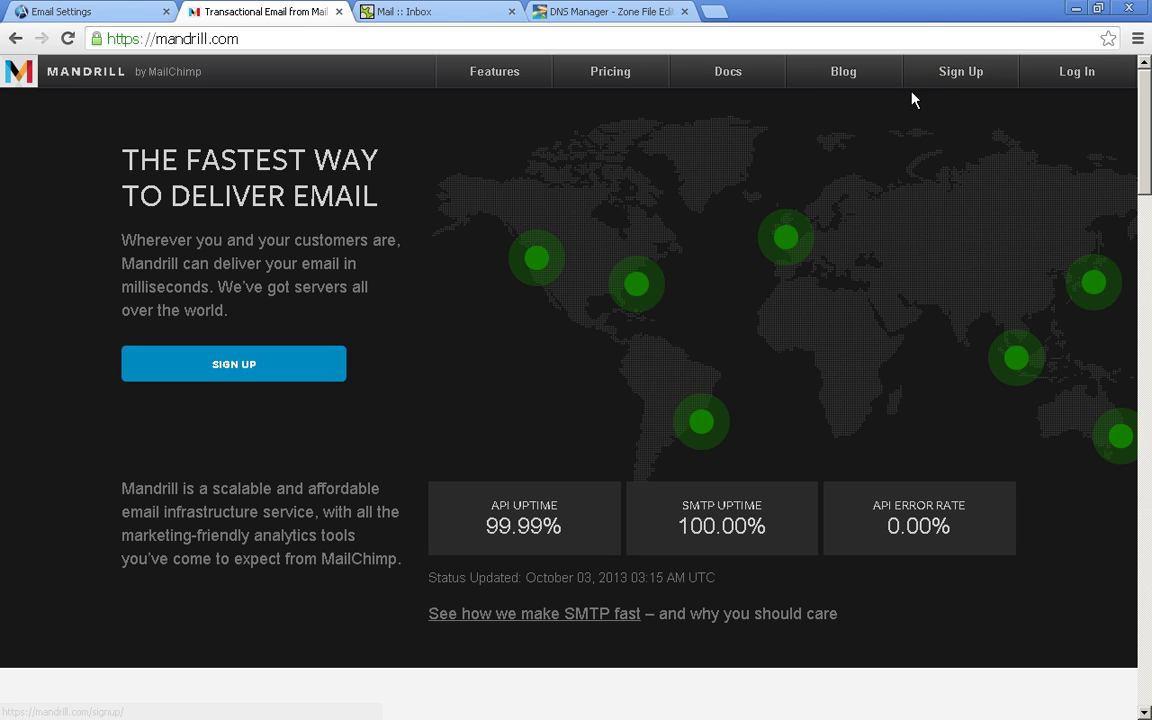
- Sign up for Mandrill with the business e-mail and a password, accepting the Terms of Use
click(953, 80)
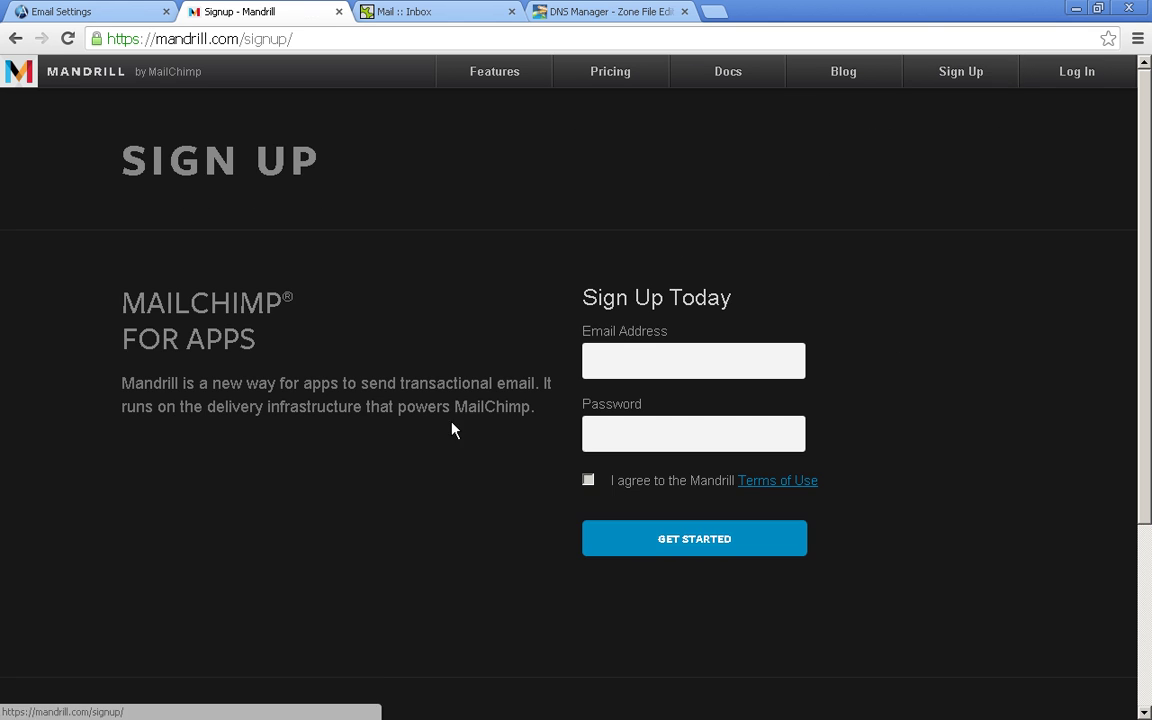
click(645, 355)
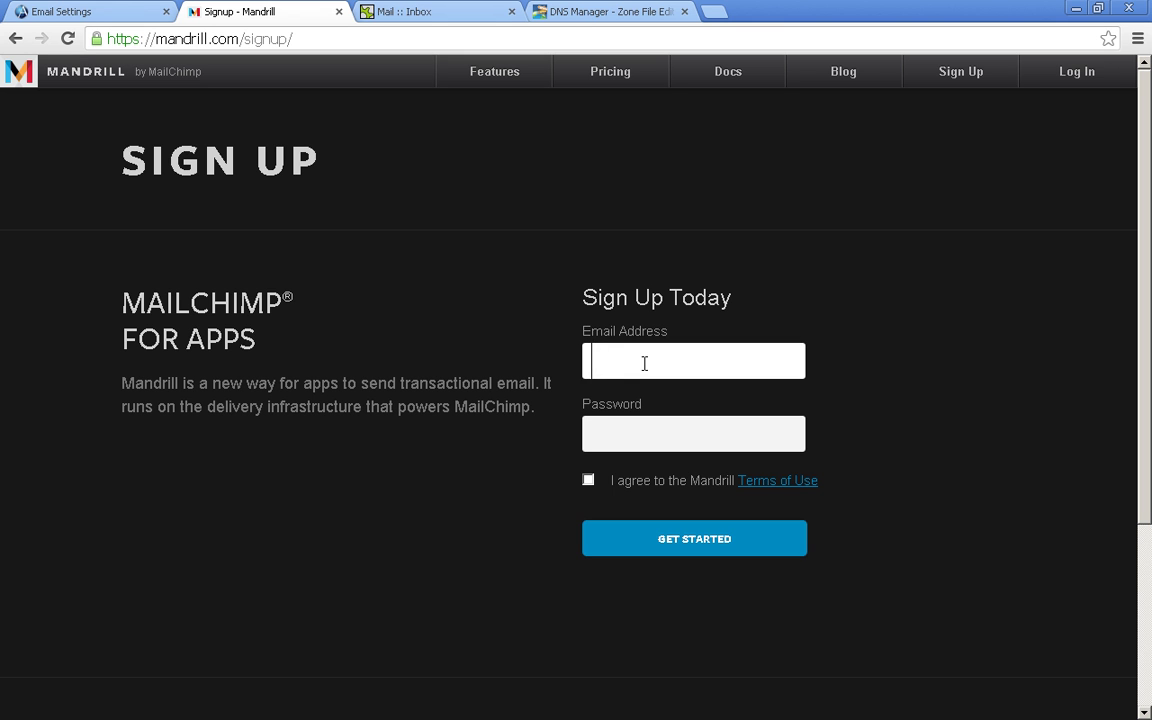
key(ctrl+v)
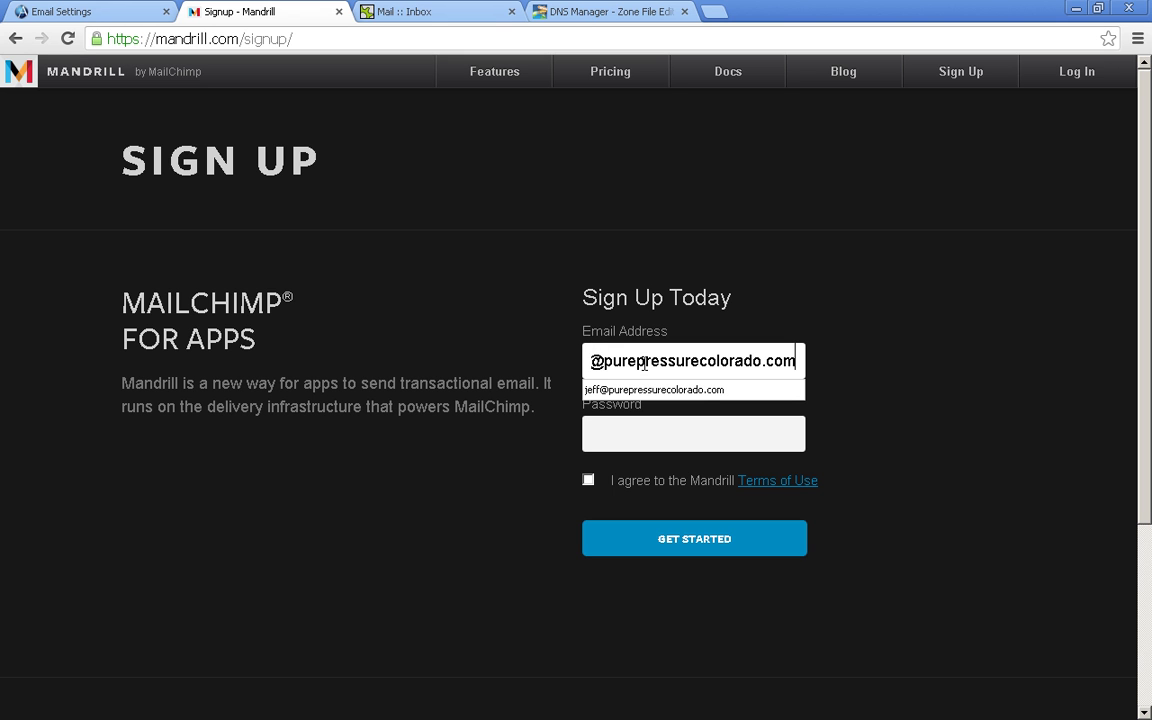
key(Tab)
text(••••)
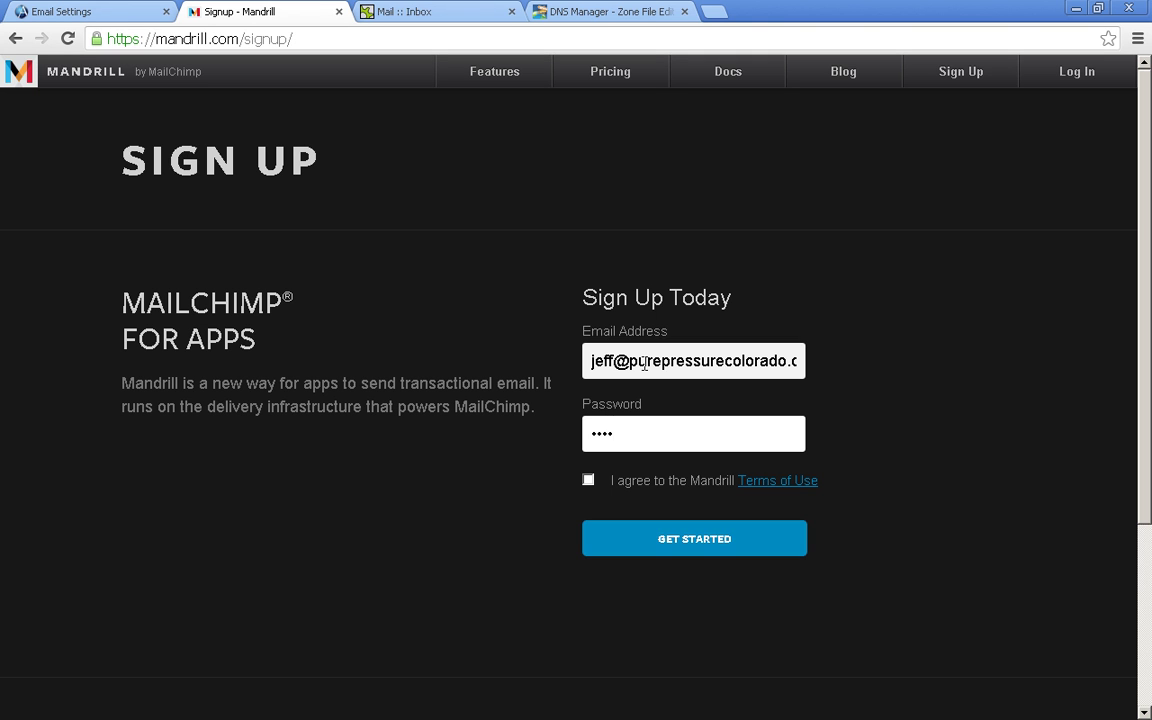
text(•••••••)
click(633, 509)
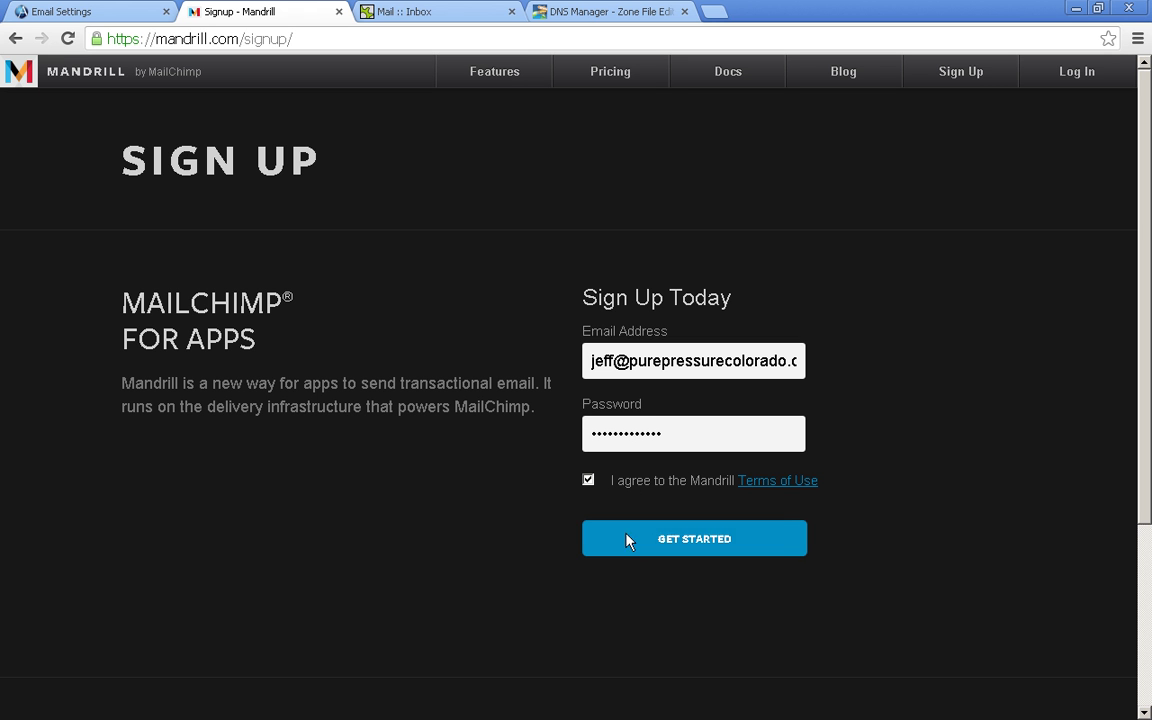
click(588, 481)
click(636, 546)
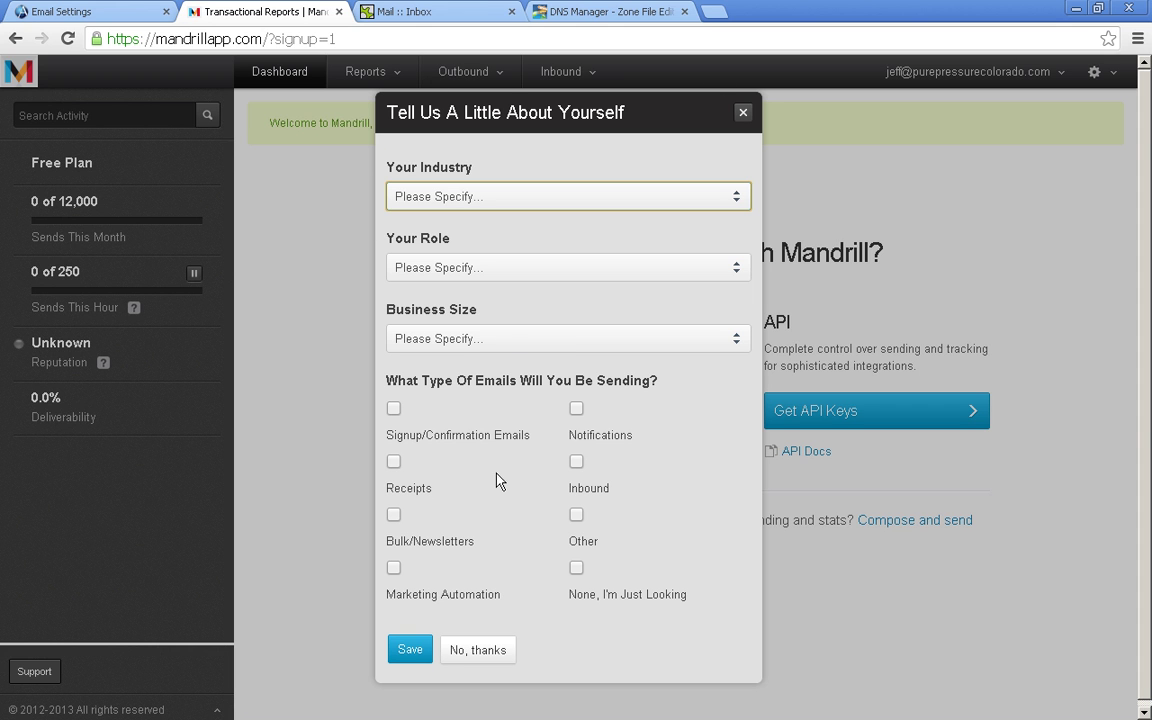
- Close the 'Tell Us A Little About Yourself' questionnaire to reach the SMTP vs API choice
click(478, 650)
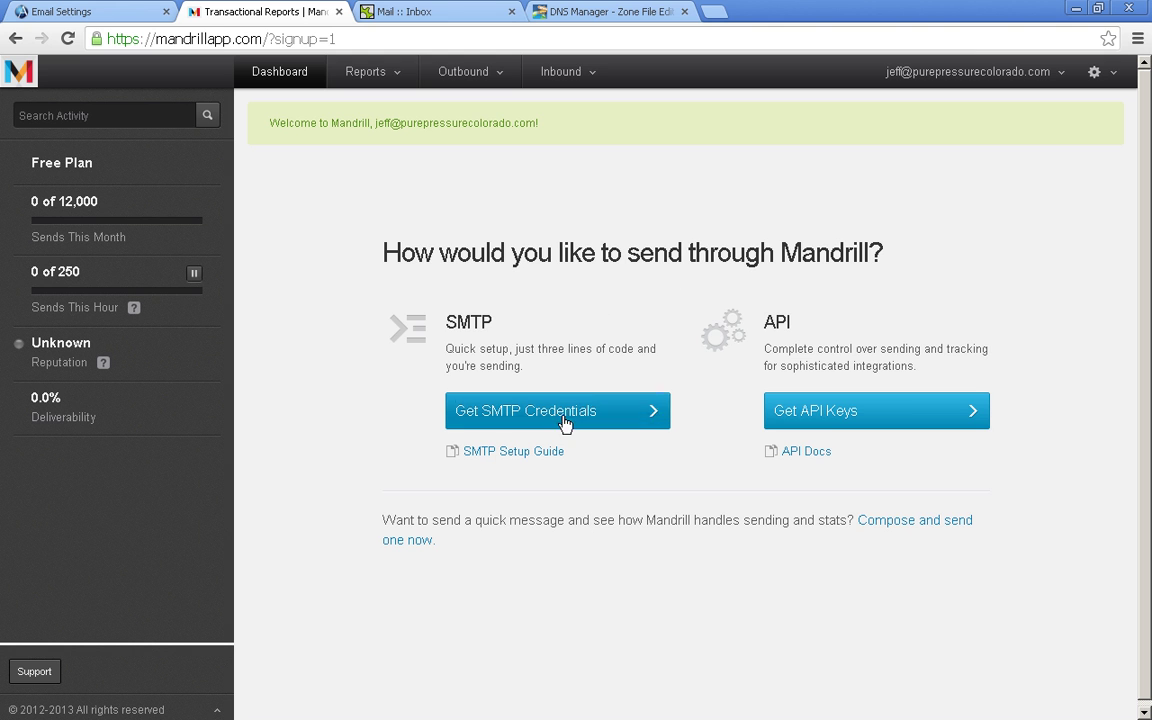
double_click(452, 321)
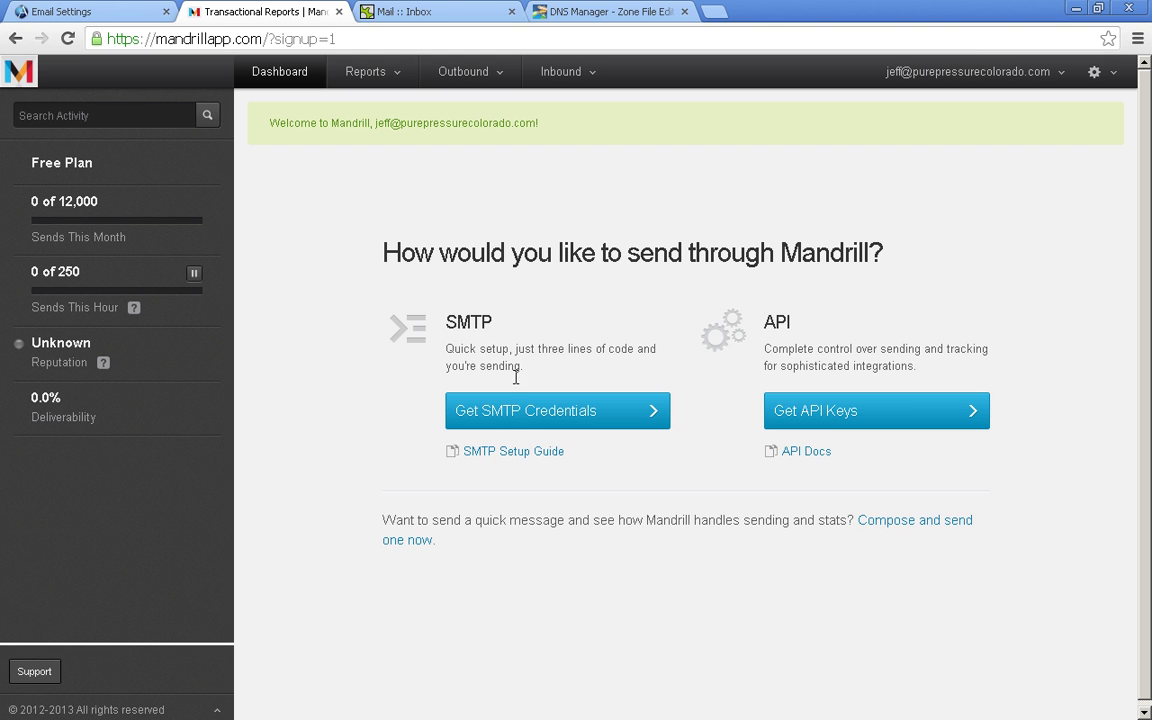
click(506, 340)
- Show the Mandrill SMTP credentials and generate a new API key
click(527, 418)
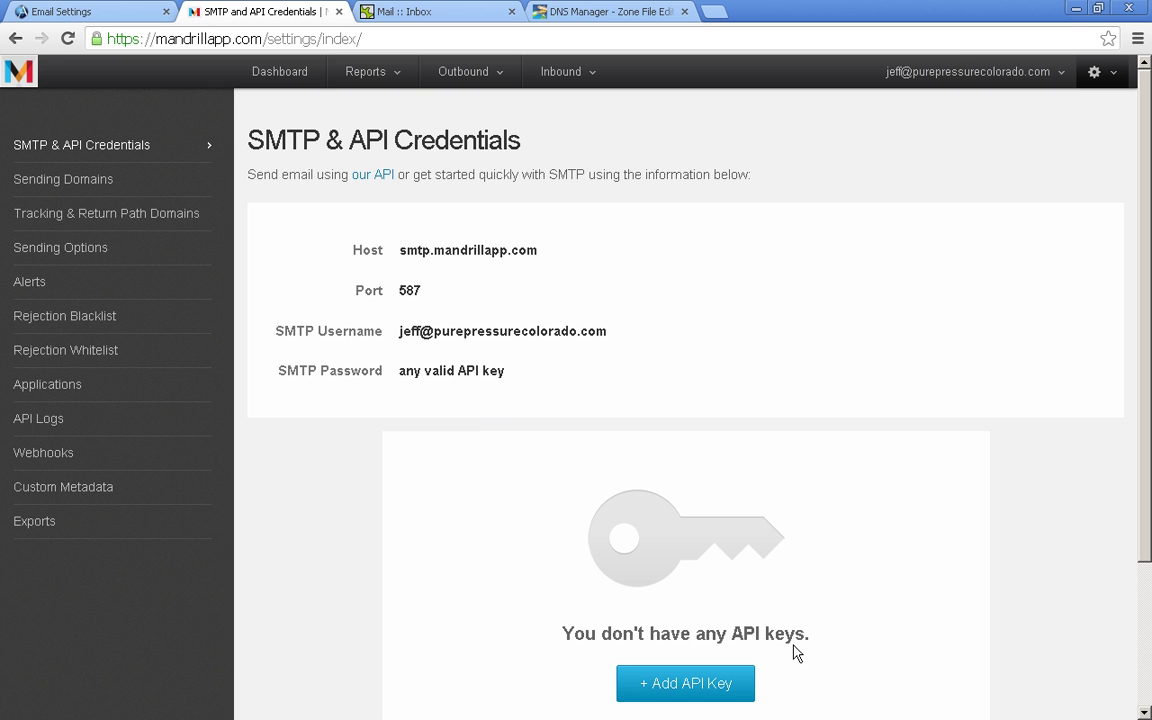
click(686, 692)
scroll(573, 521, down, 2)
scroll(573, 516, down, 1)
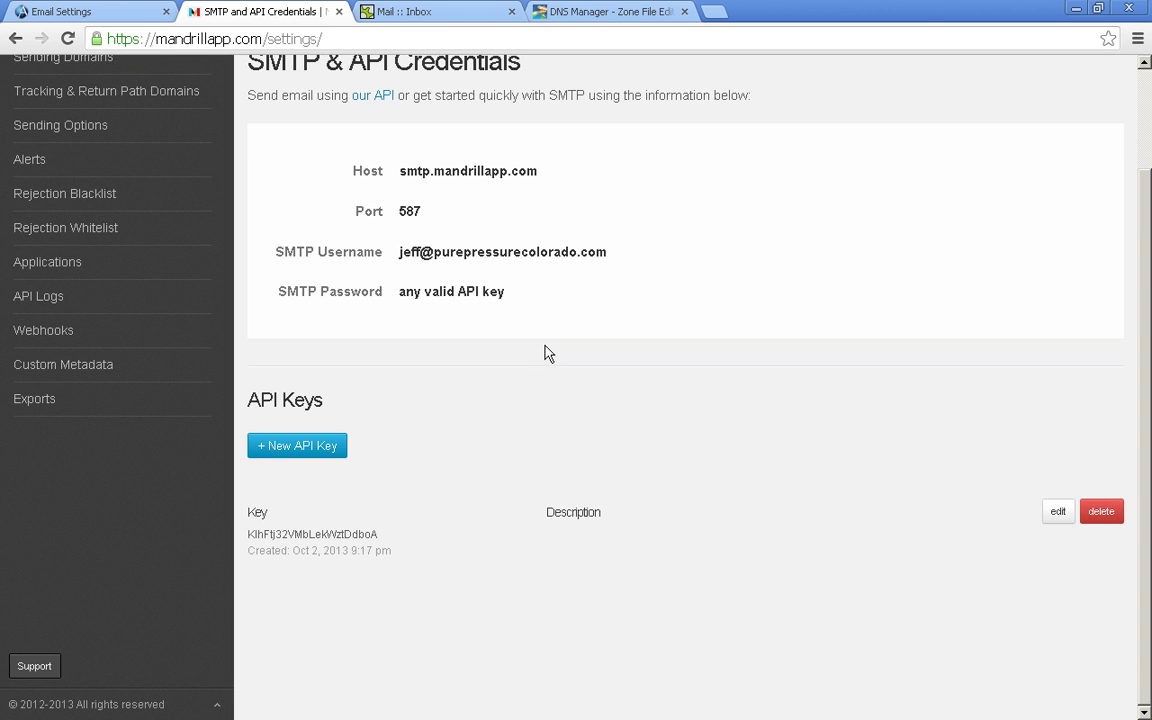
mouse_move(501, 183)
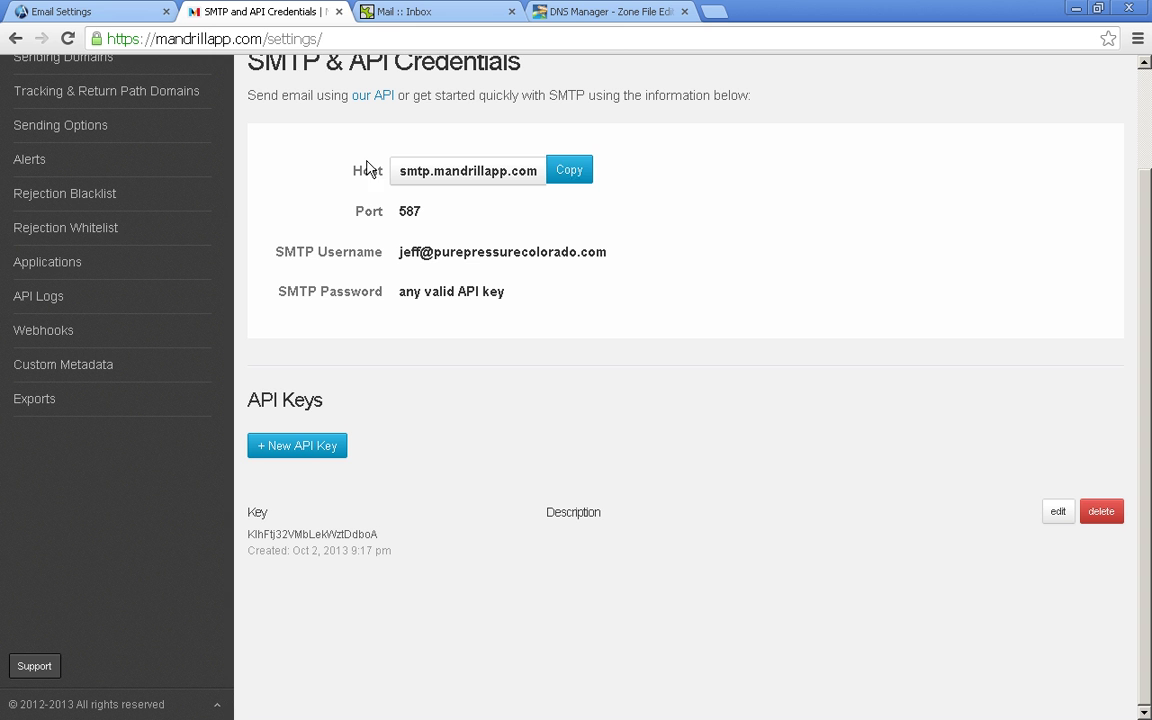
click(112, 16)
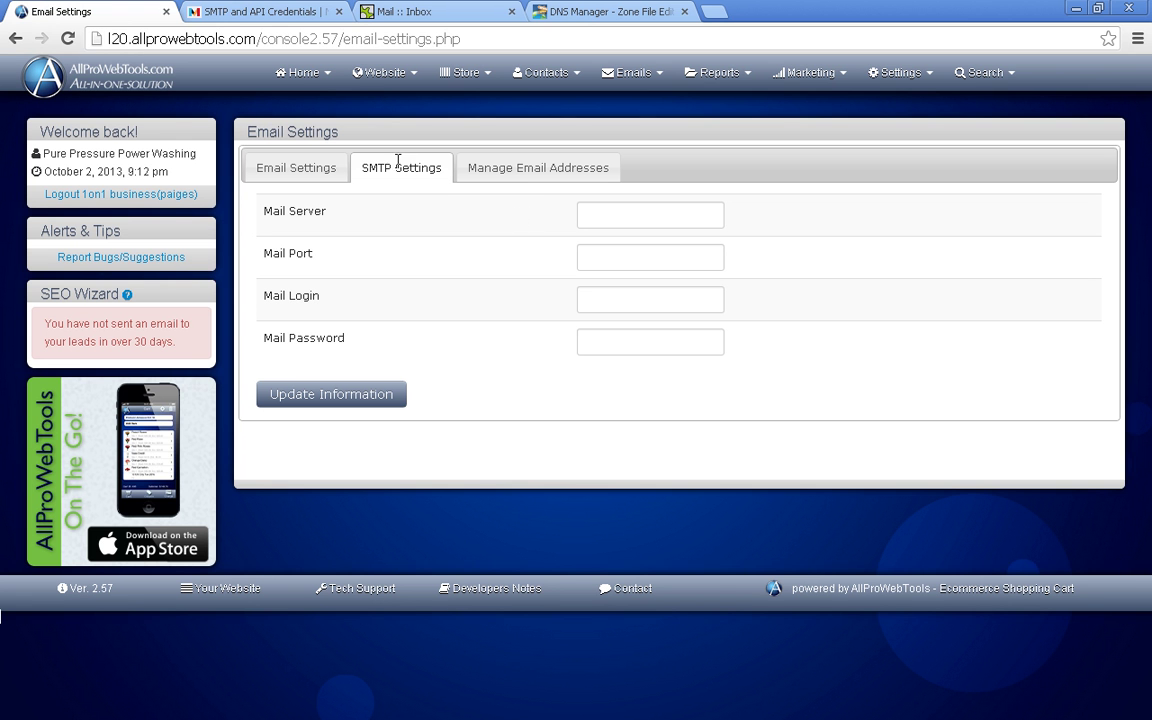
- Fill in smtp.mandrillapp.com as the mail server and 587 as the mail port
click(609, 214)
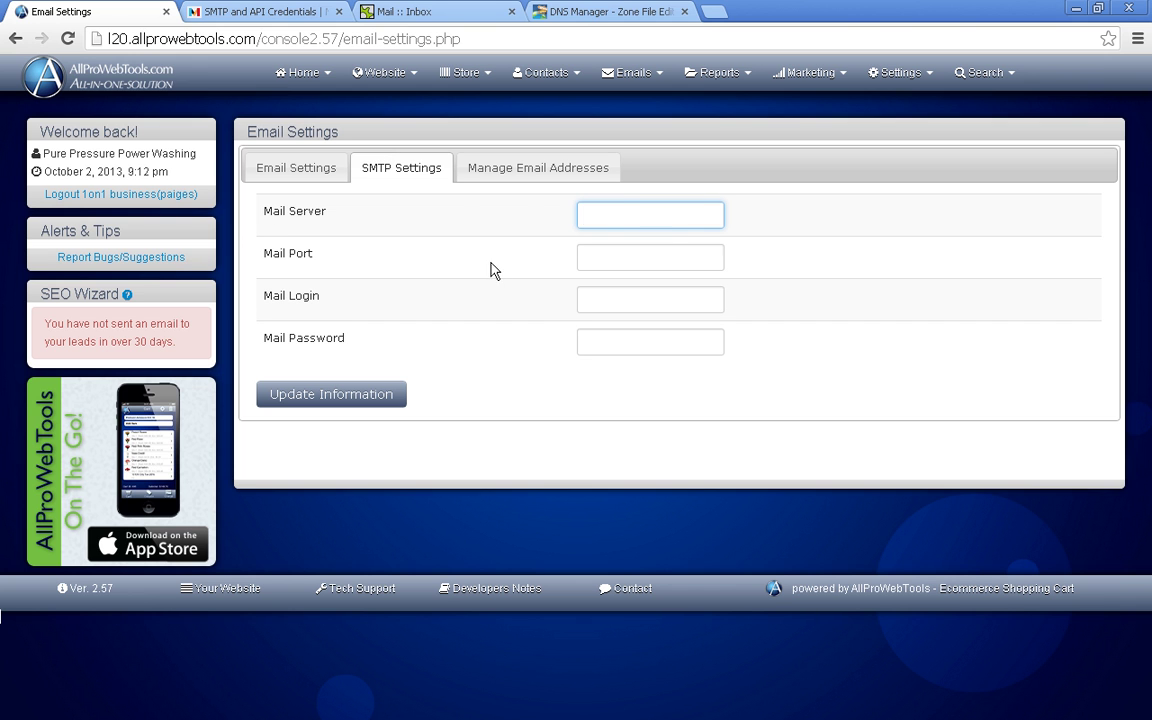
key(ctrl+v)
click(231, 12)
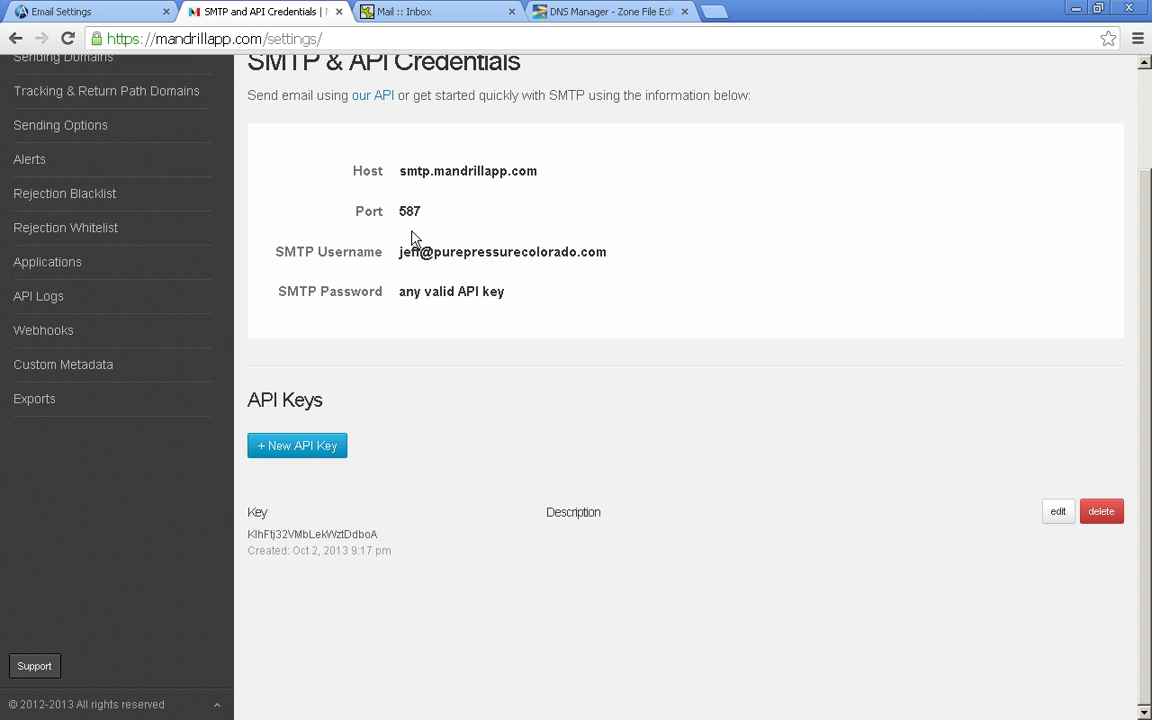
mouse_move(410, 213)
click(453, 212)
click(127, 20)
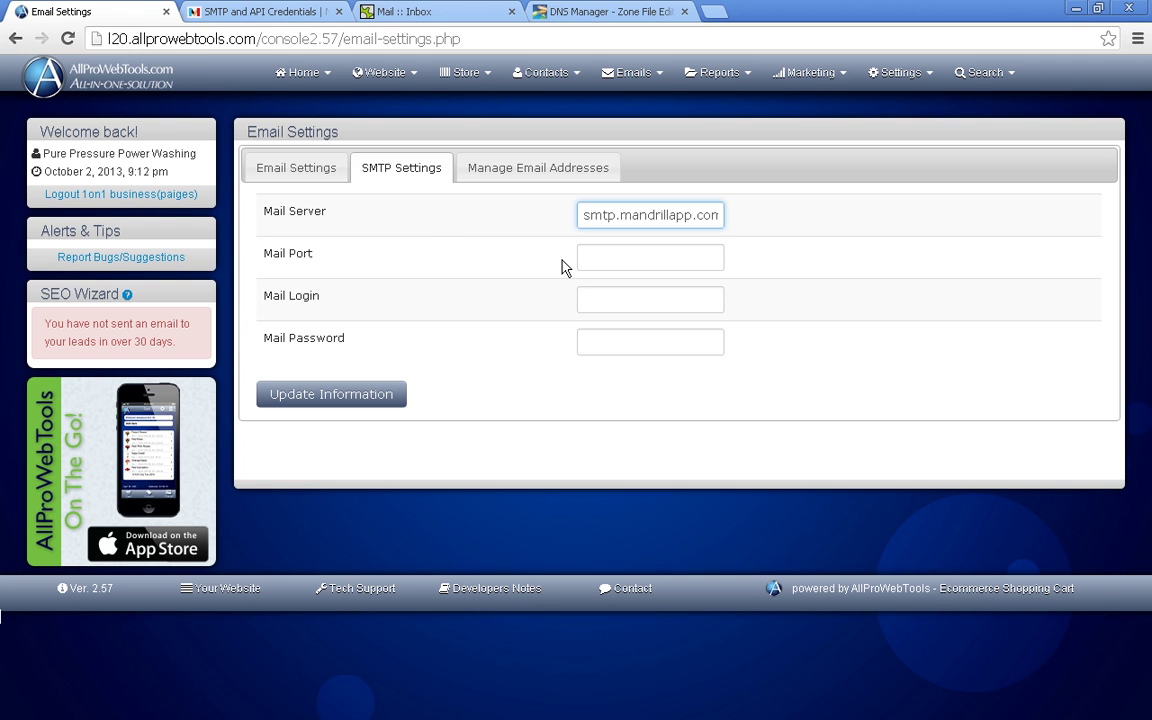
click(599, 260)
key(ctrl+v)
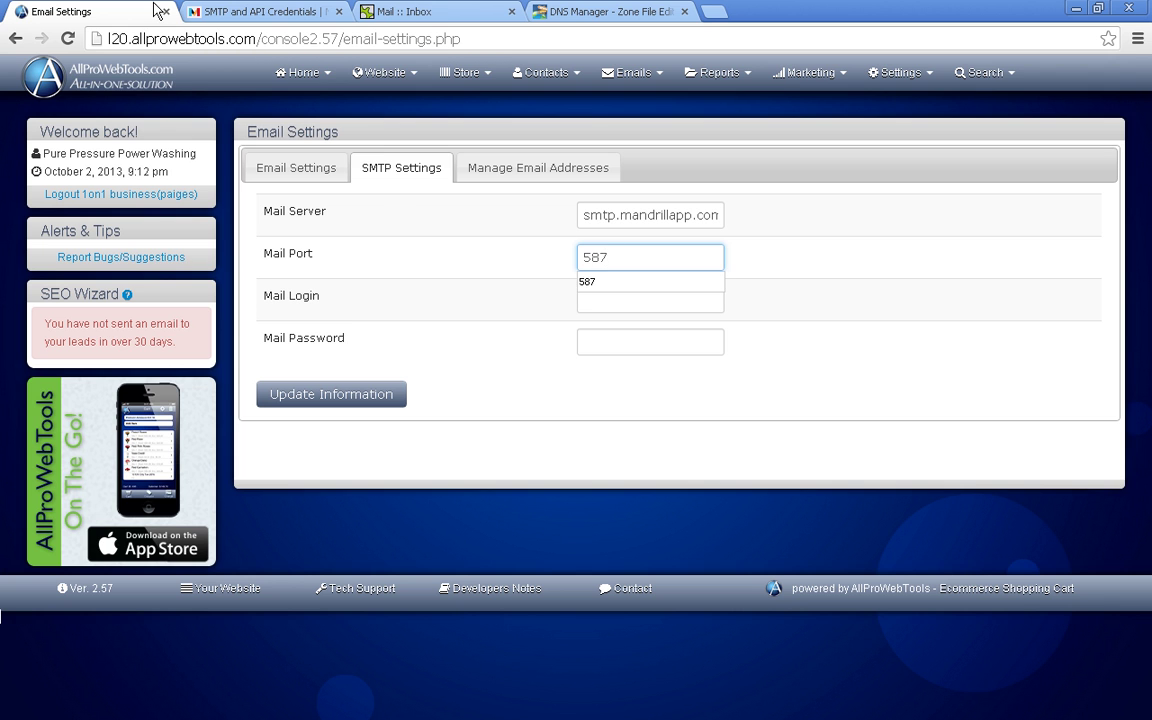
- Copy the Mandrill SMTP username into the mail login field
click(231, 12)
mouse_move(535, 268)
click(624, 253)
click(57, 14)
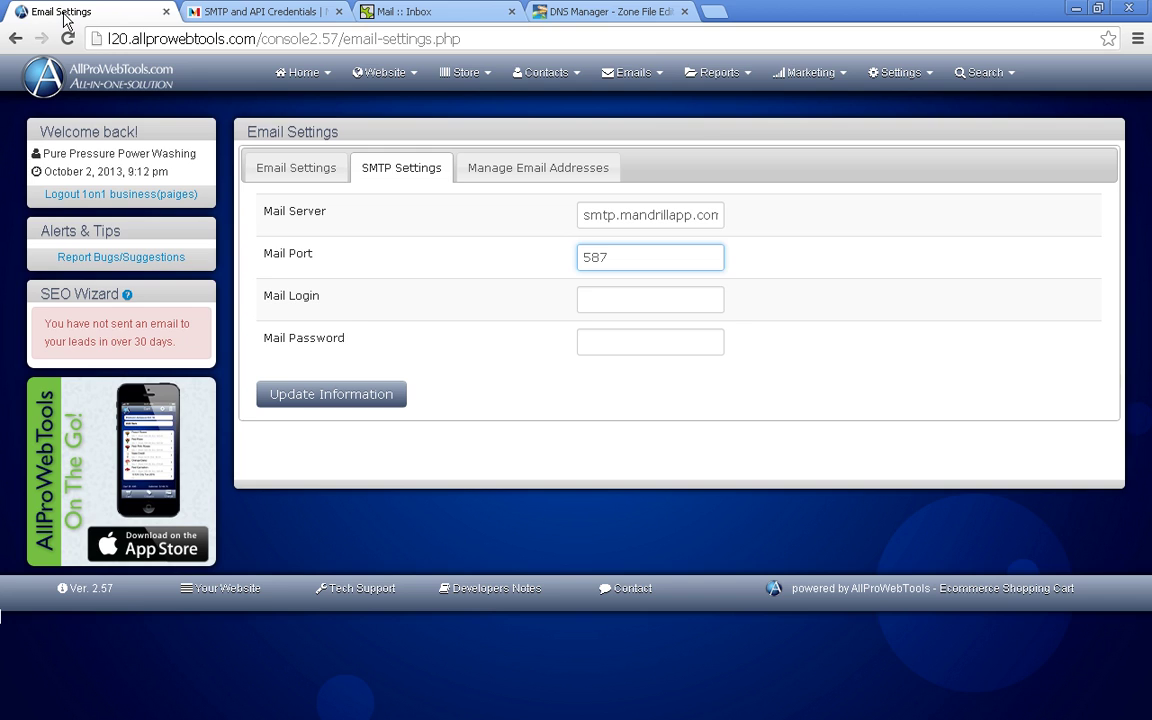
click(593, 295)
key(ctrl+v)
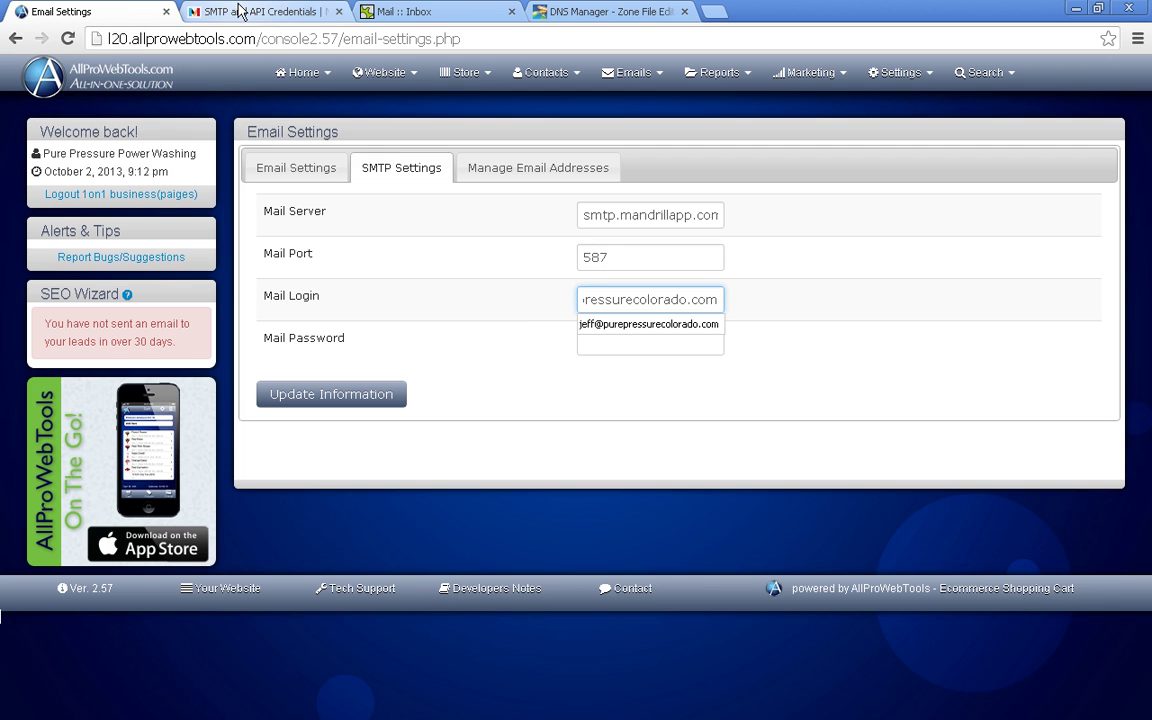
- Paste the new API key as the mail password and save the SMTP settings
click(218, 12)
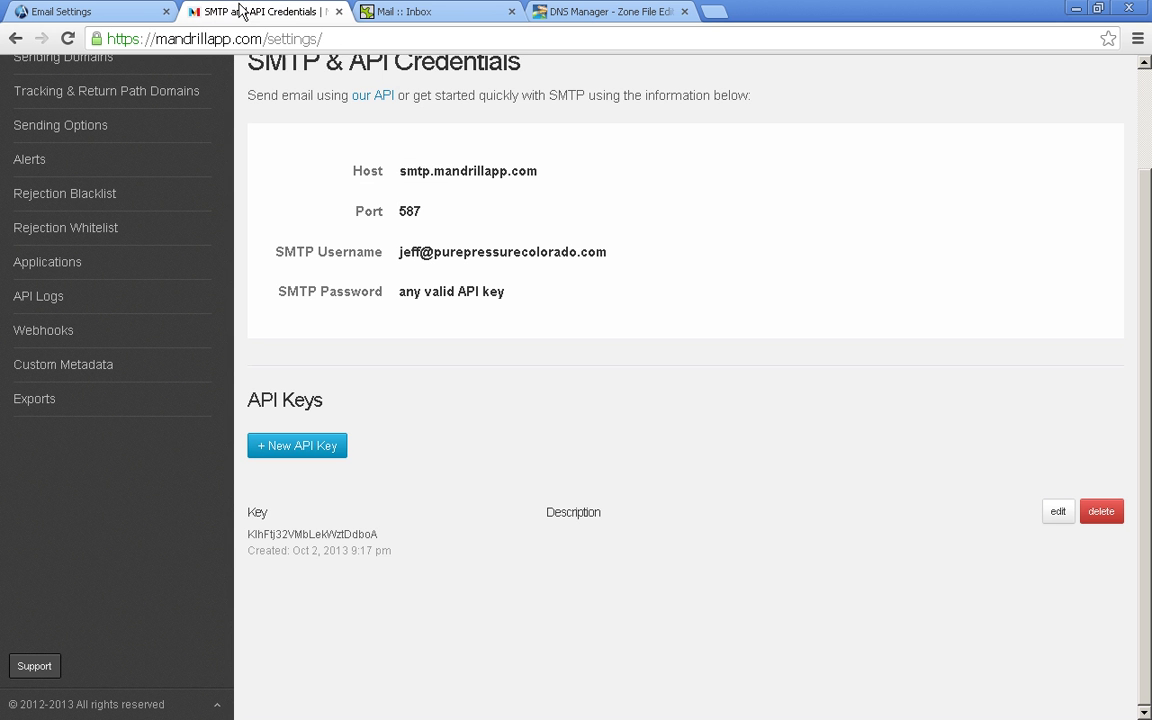
double_click(293, 534)
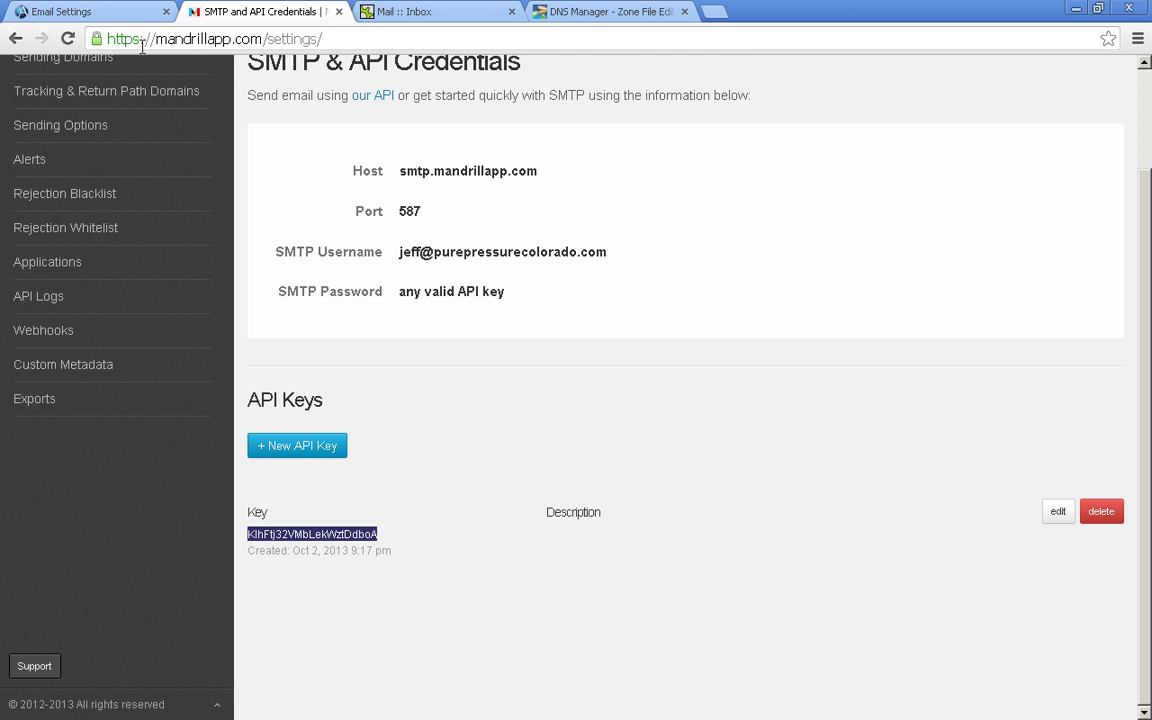
click(88, 14)
click(622, 339)
key(ctrl+v)
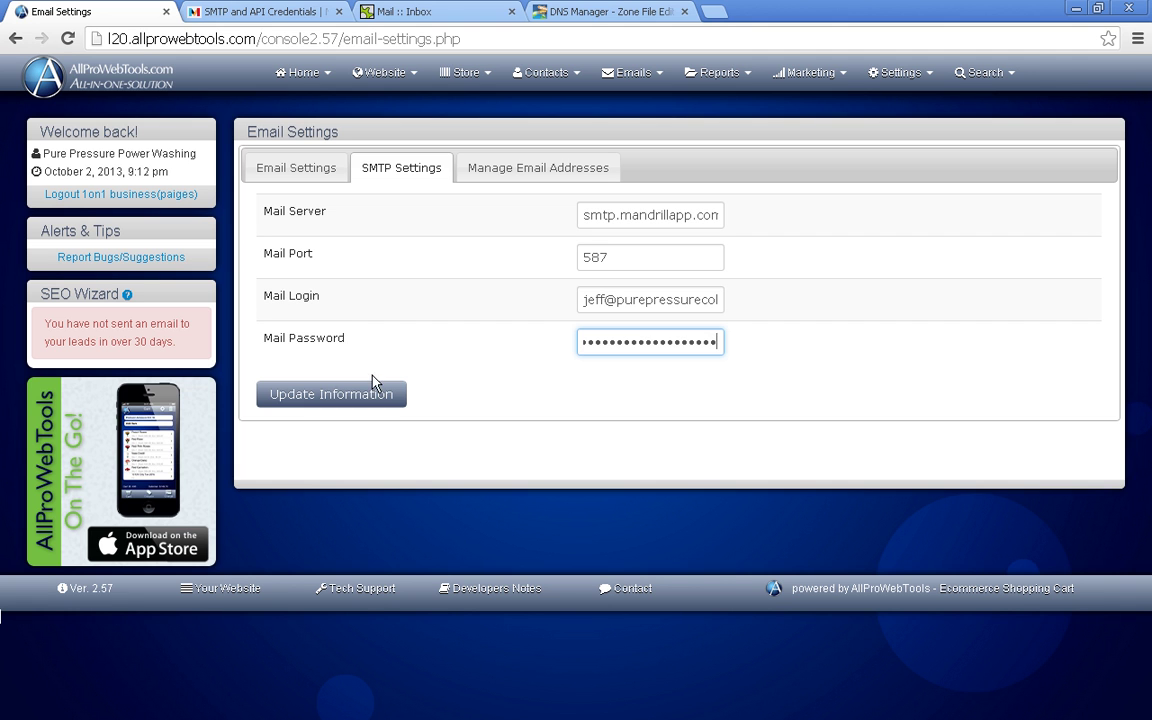
click(356, 397)
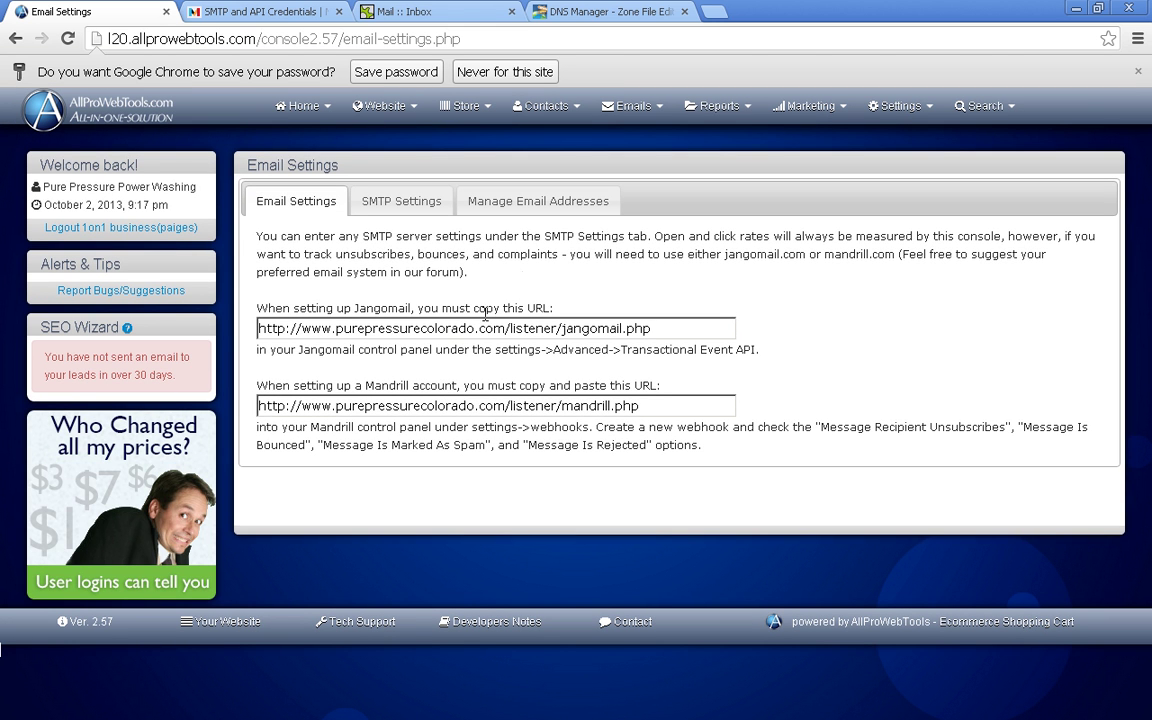
click(1135, 73)
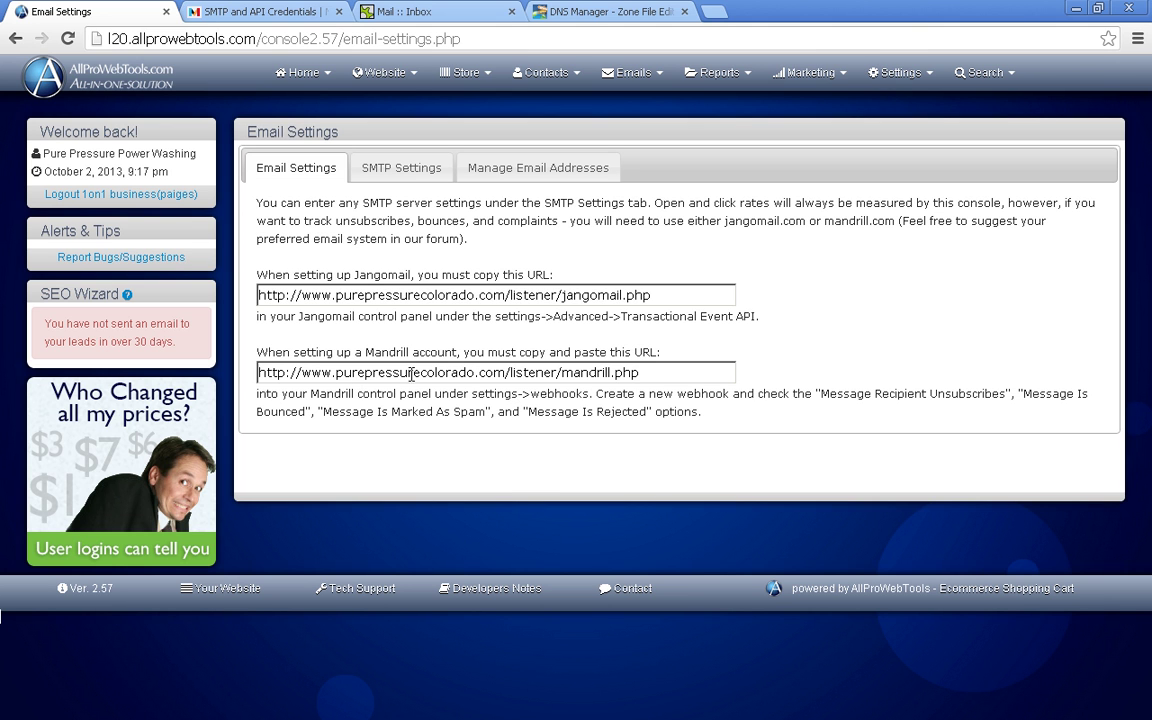
double_click(491, 372)
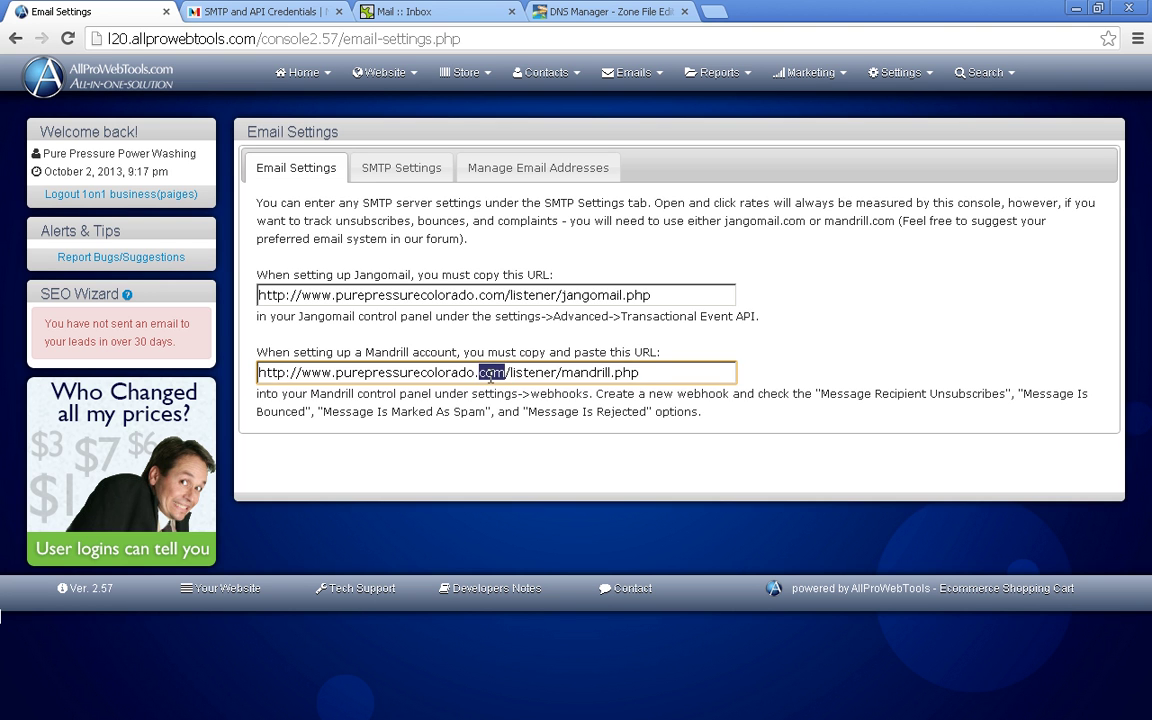
key(ctrl+a)
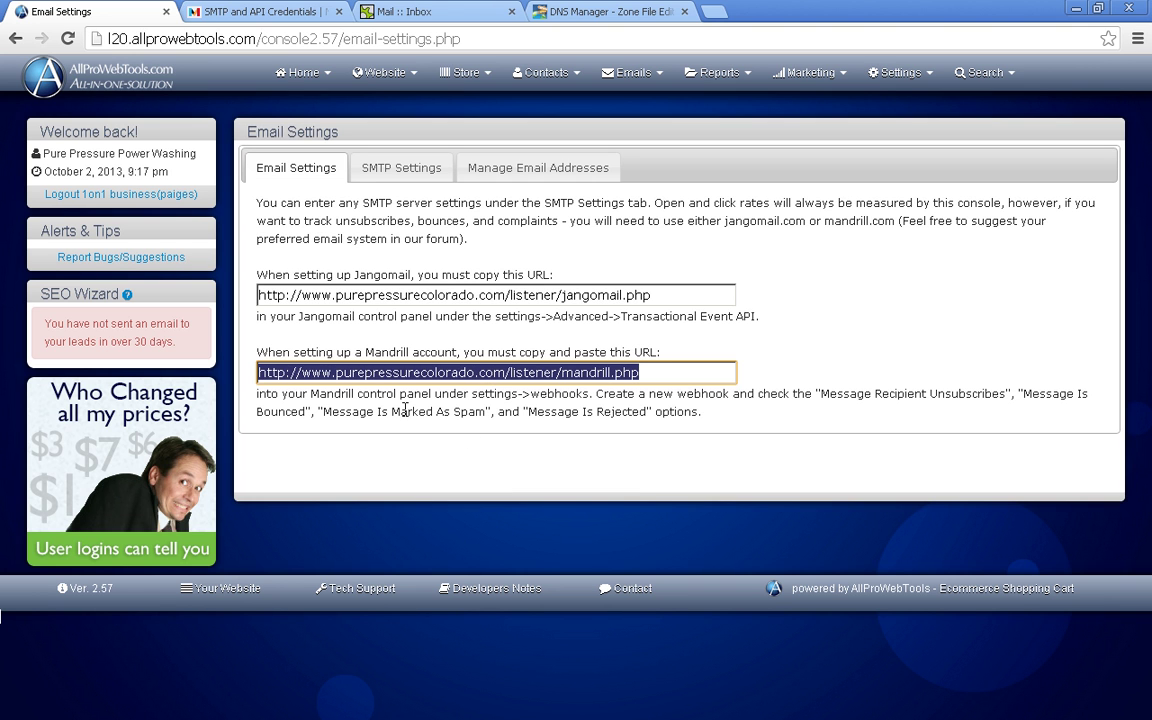
click(281, 165)
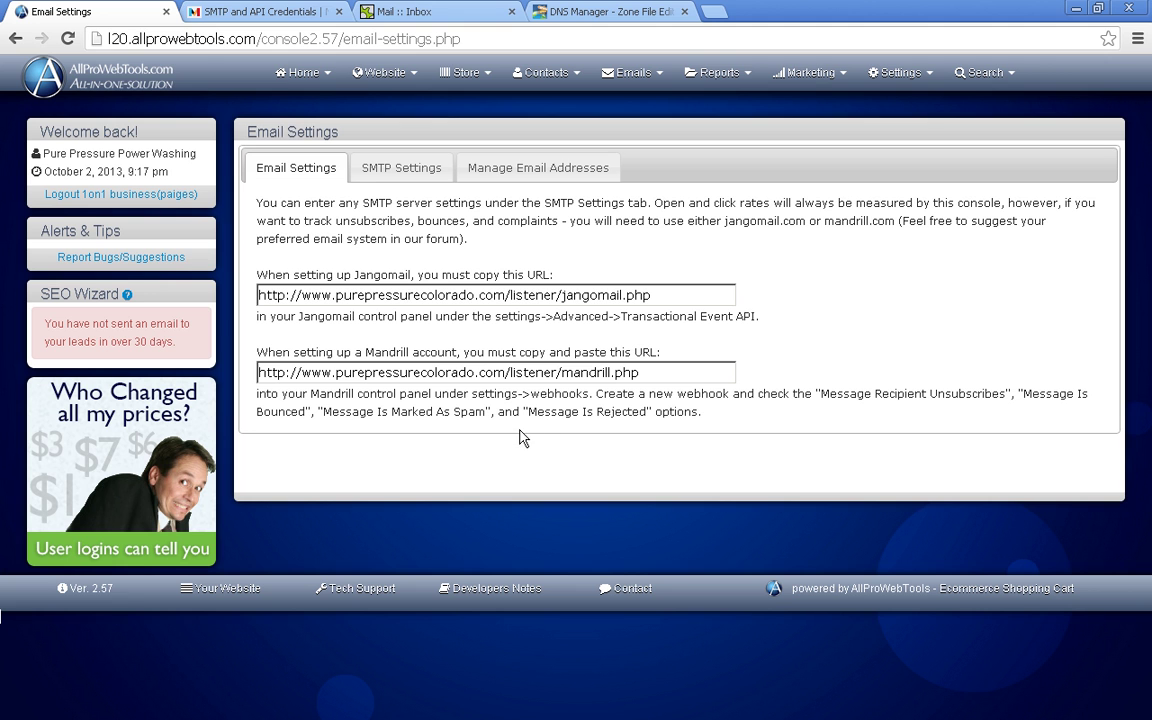
double_click(427, 371)
triple_click(427, 371)
key(ctrl+c)
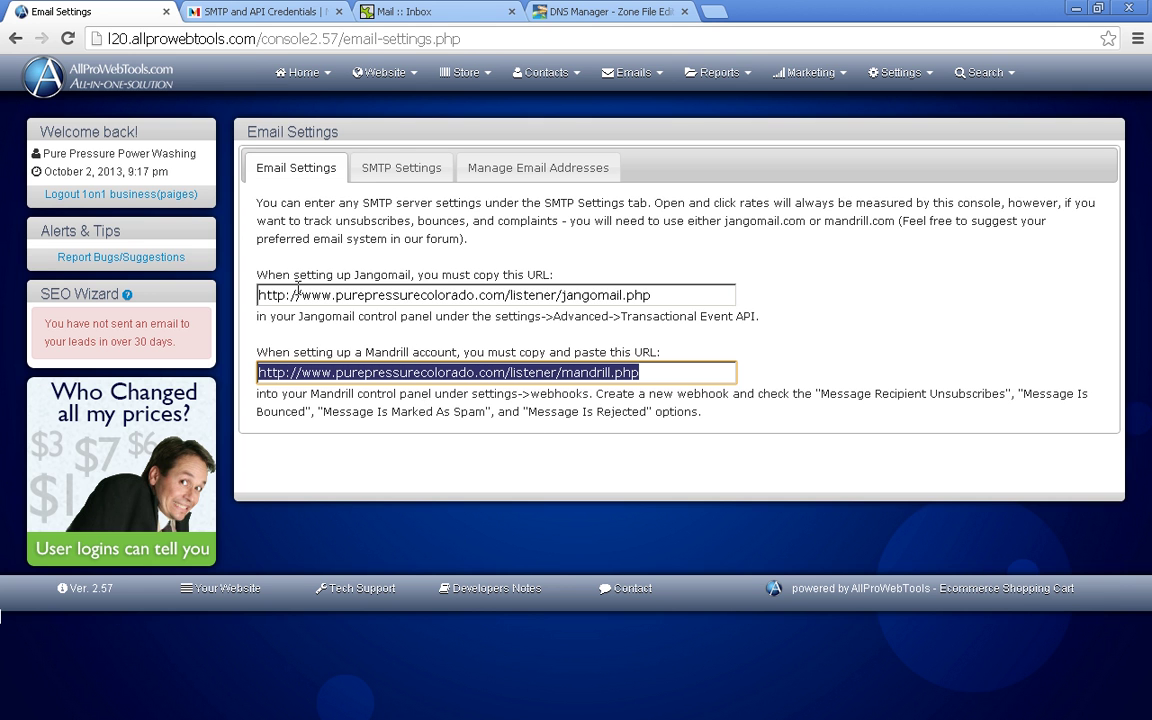
- Start a new Mandrill webhook posting to the mandrill.php listener URL
click(290, 16)
click(681, 404)
scroll(678, 405, up, 2)
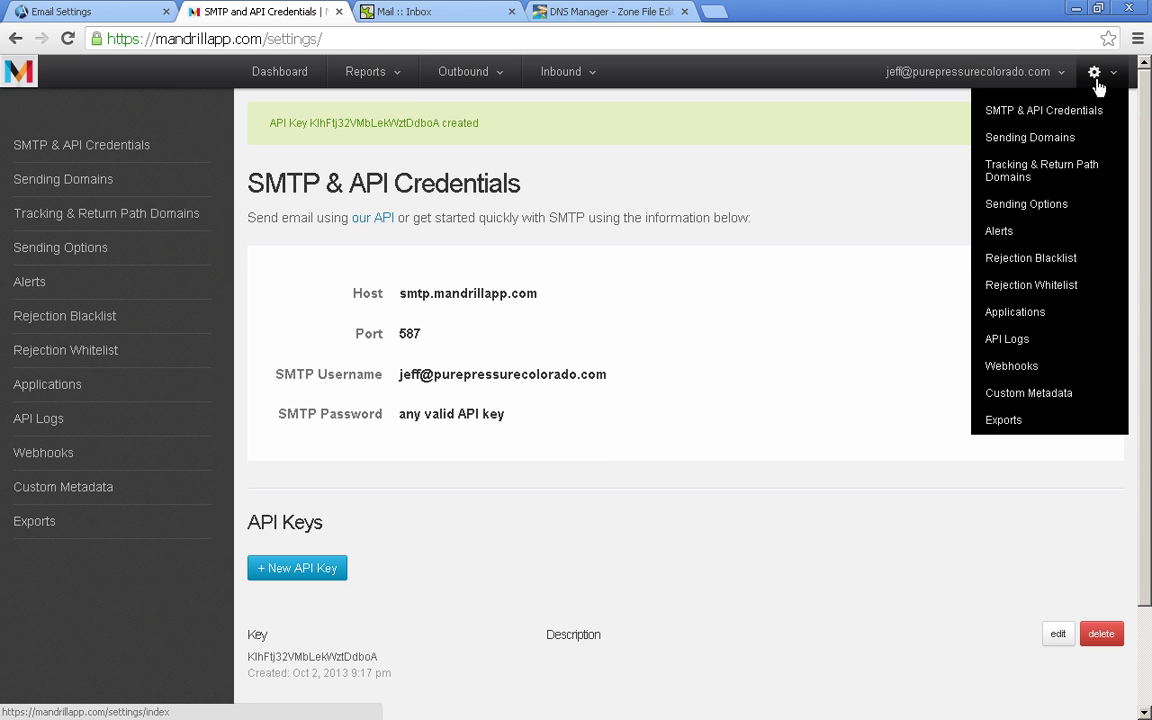
mouse_move(1088, 80)
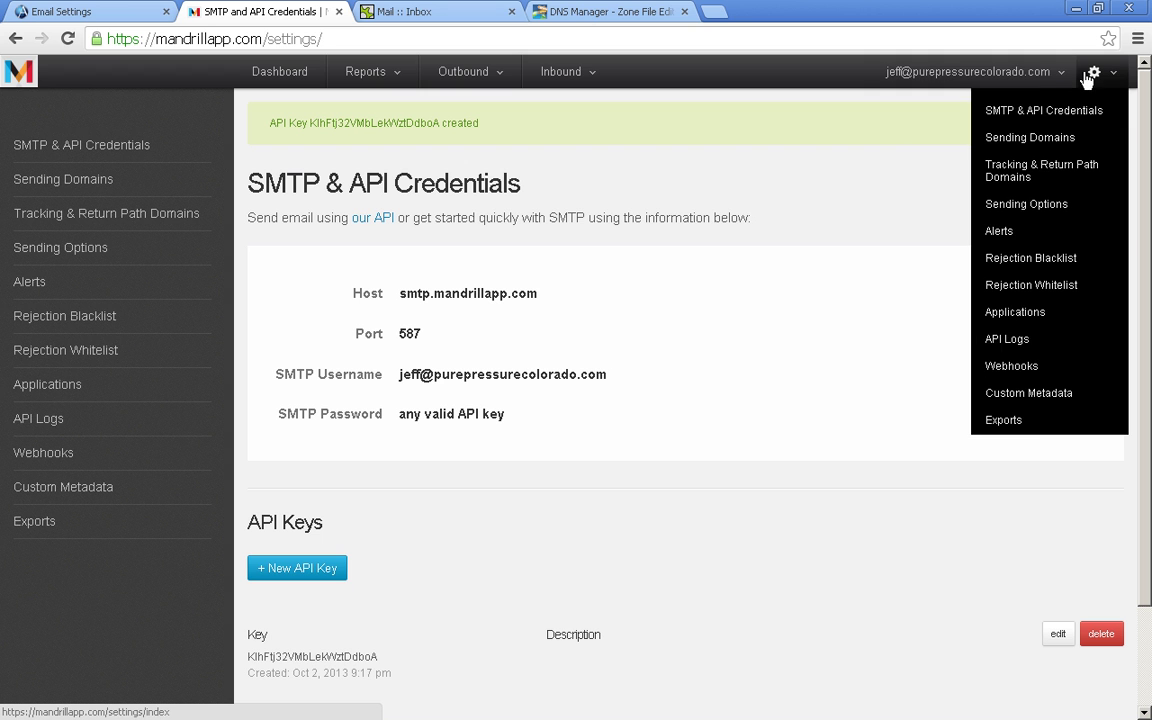
click(1010, 368)
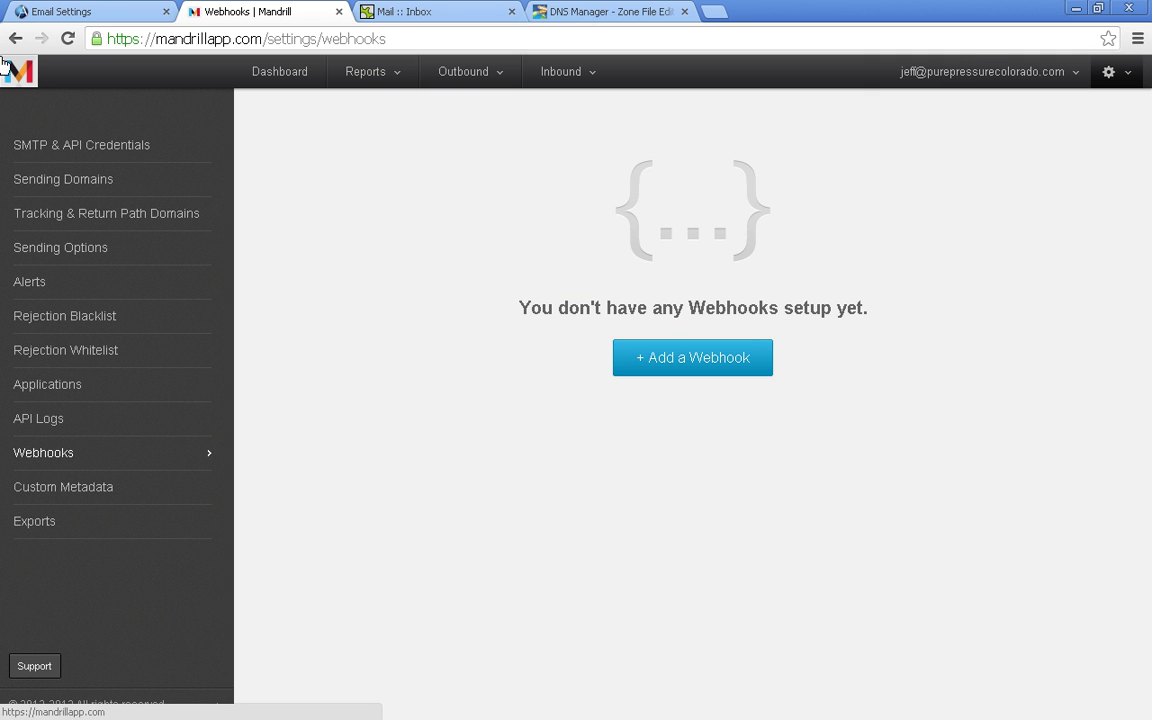
click(668, 357)
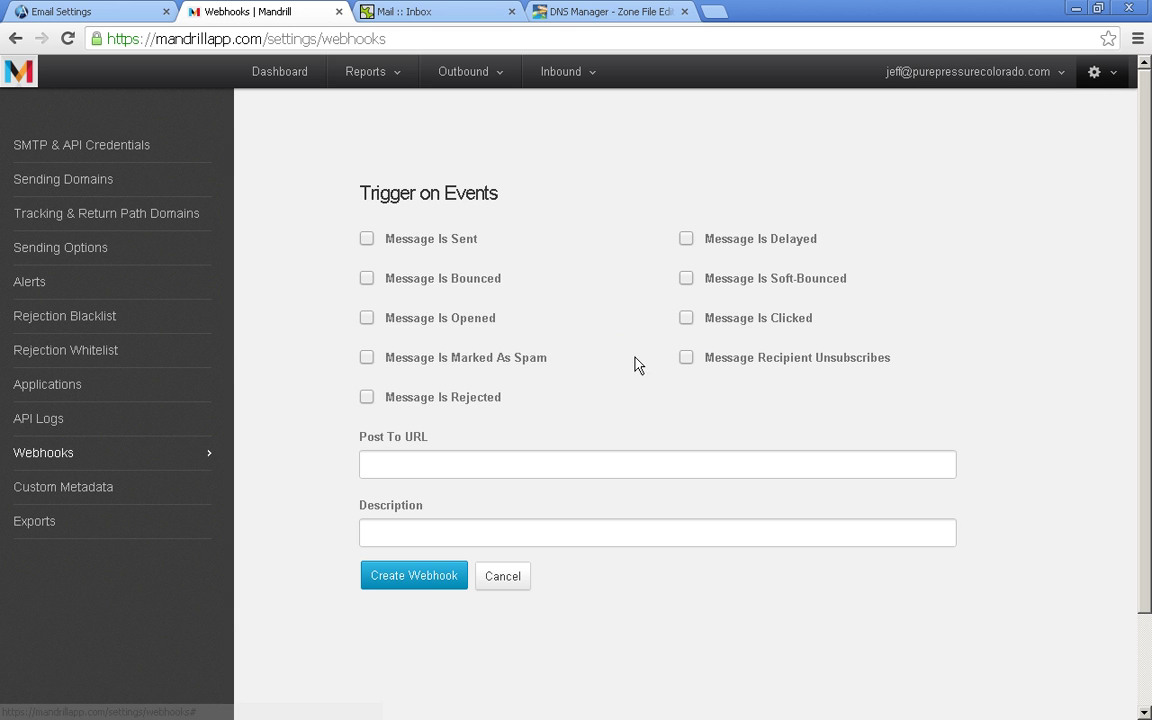
click(436, 464)
key(ctrl+v)
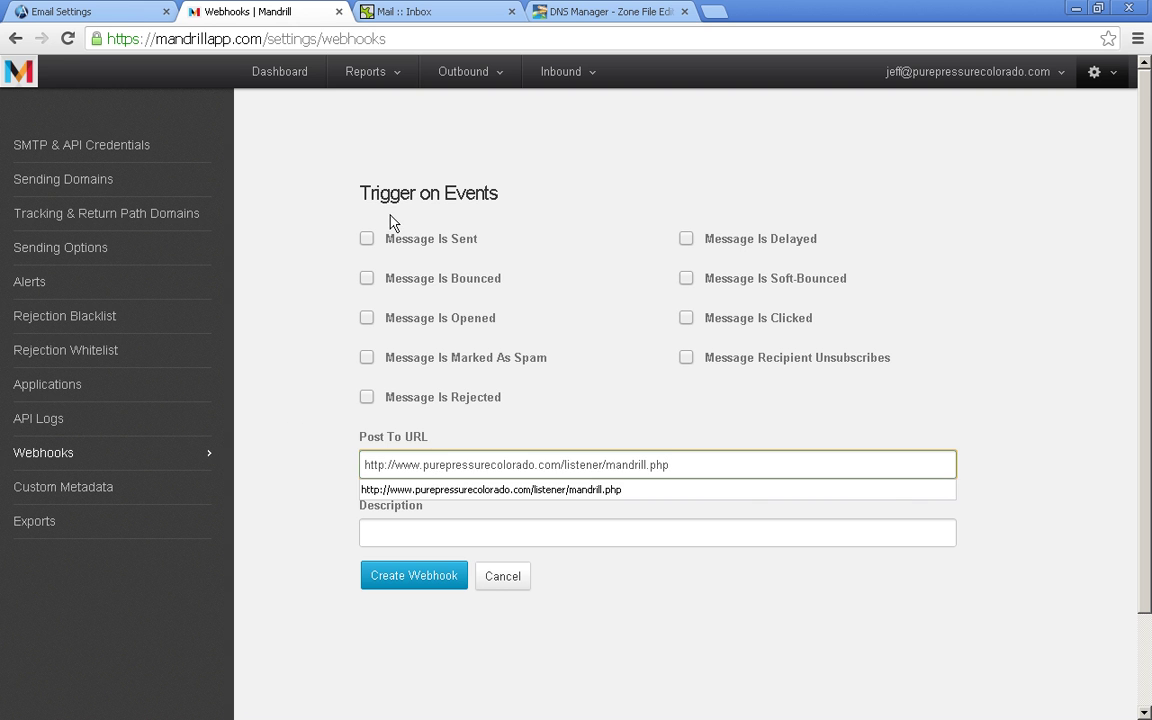
- Trigger the webhook on unsubscribes, bounces, spam and rejects, described as AllProWebTools
click(125, 17)
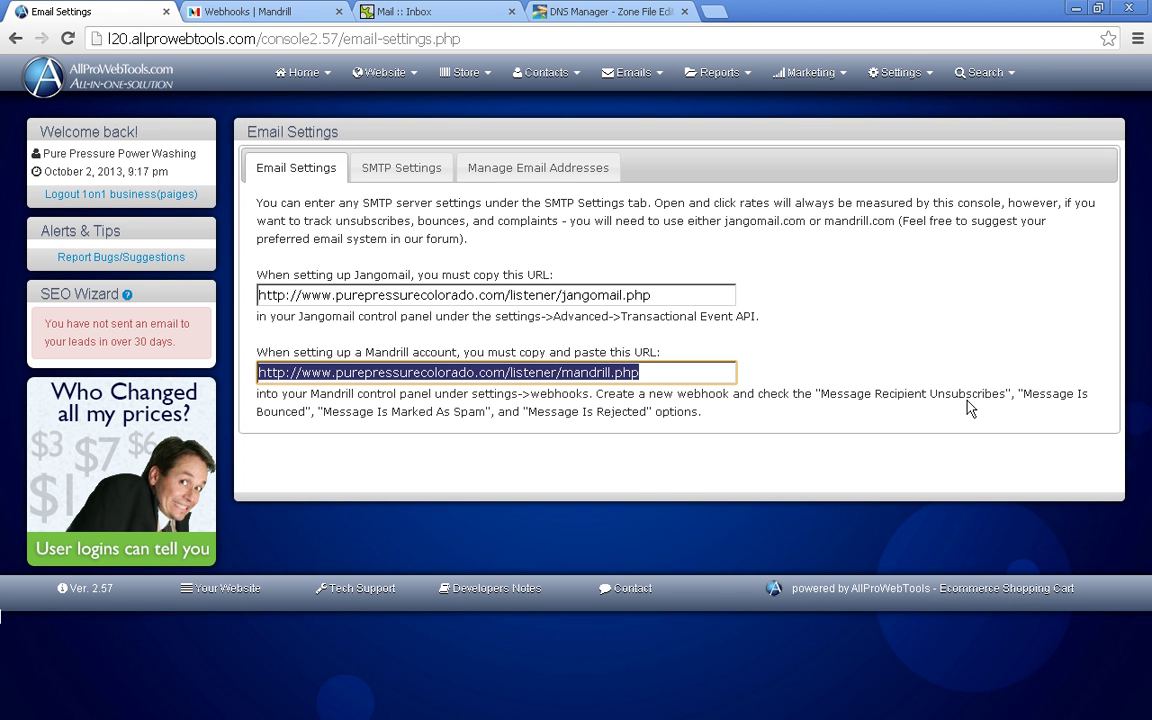
click(760, 370)
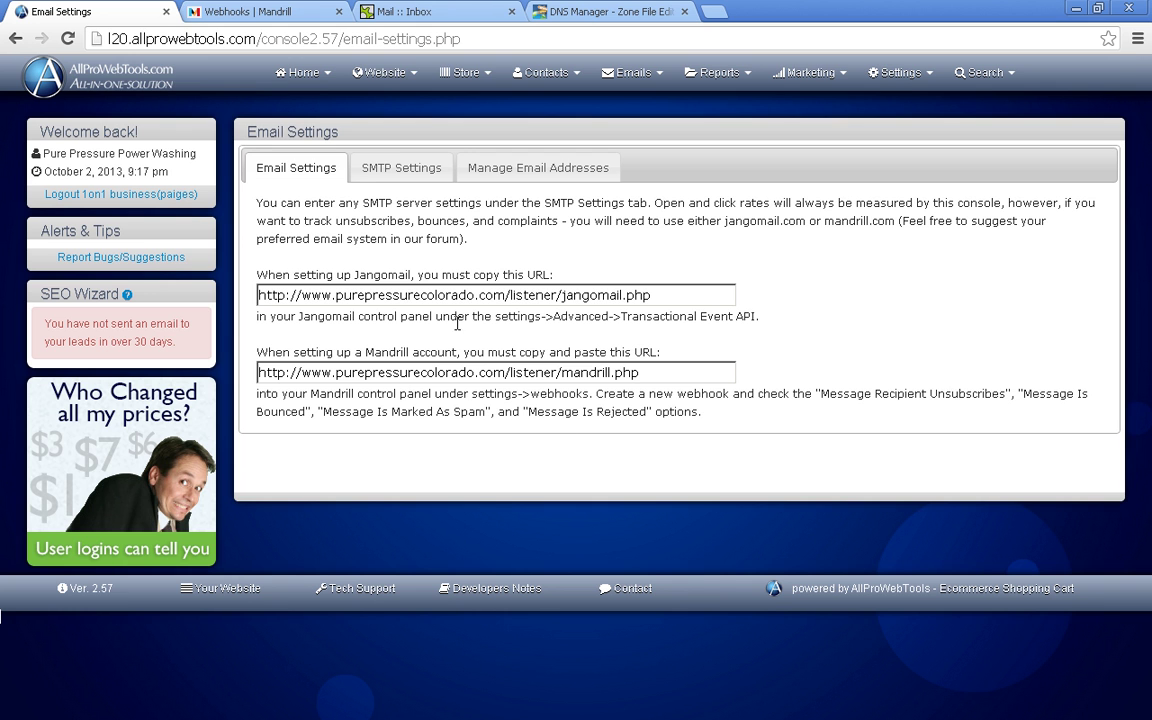
click(325, 14)
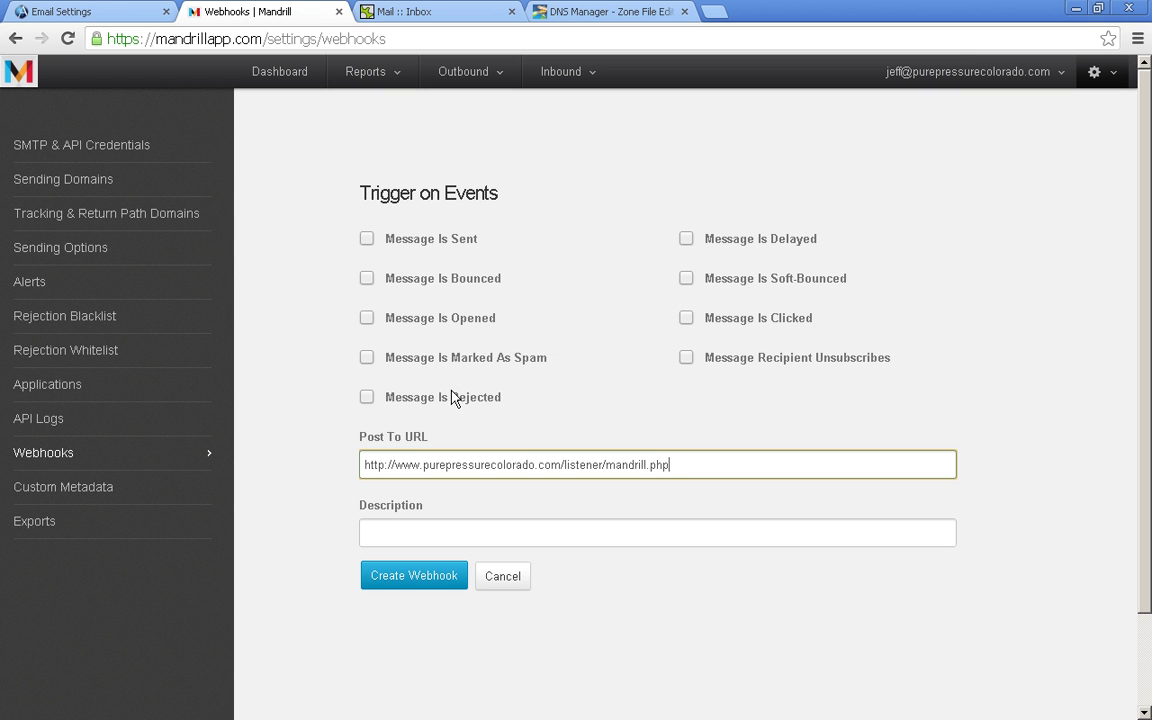
click(758, 360)
click(464, 286)
click(474, 362)
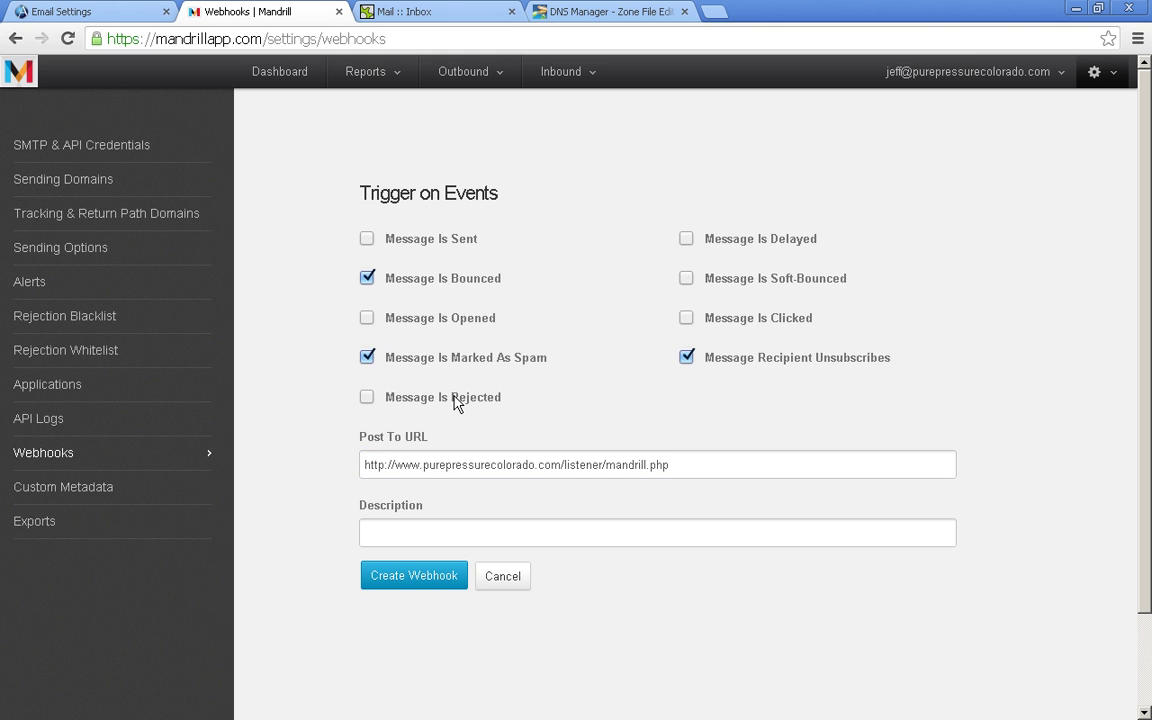
click(455, 400)
click(443, 533)
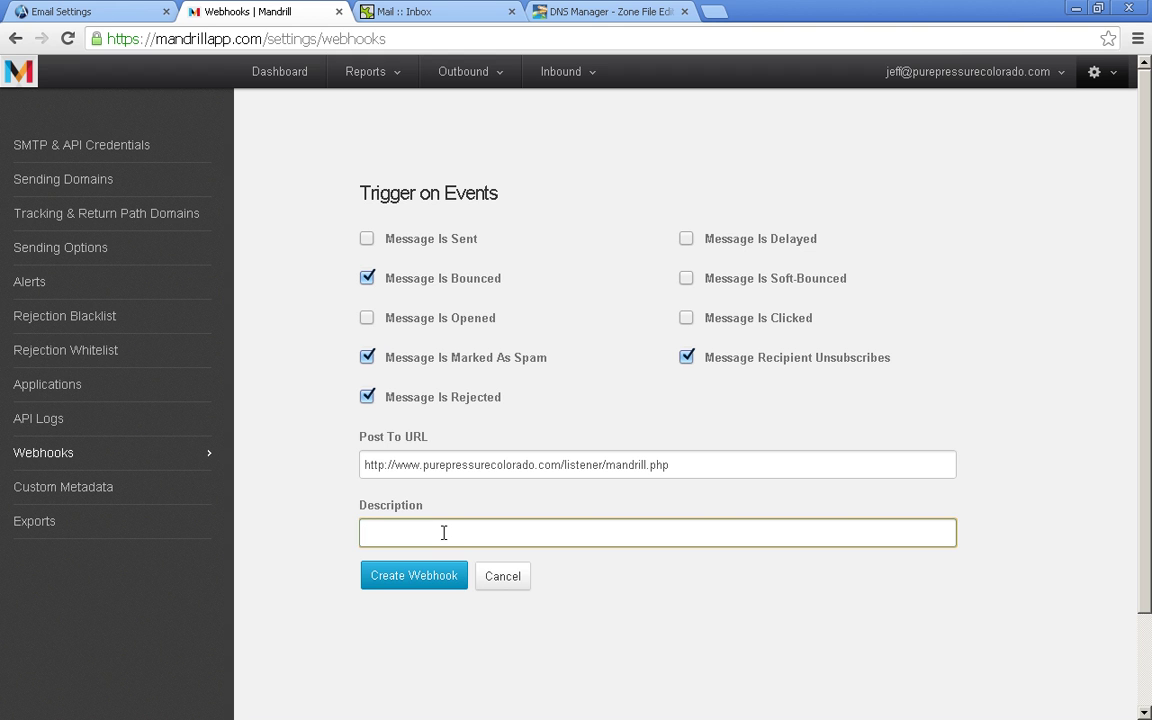
text(A)
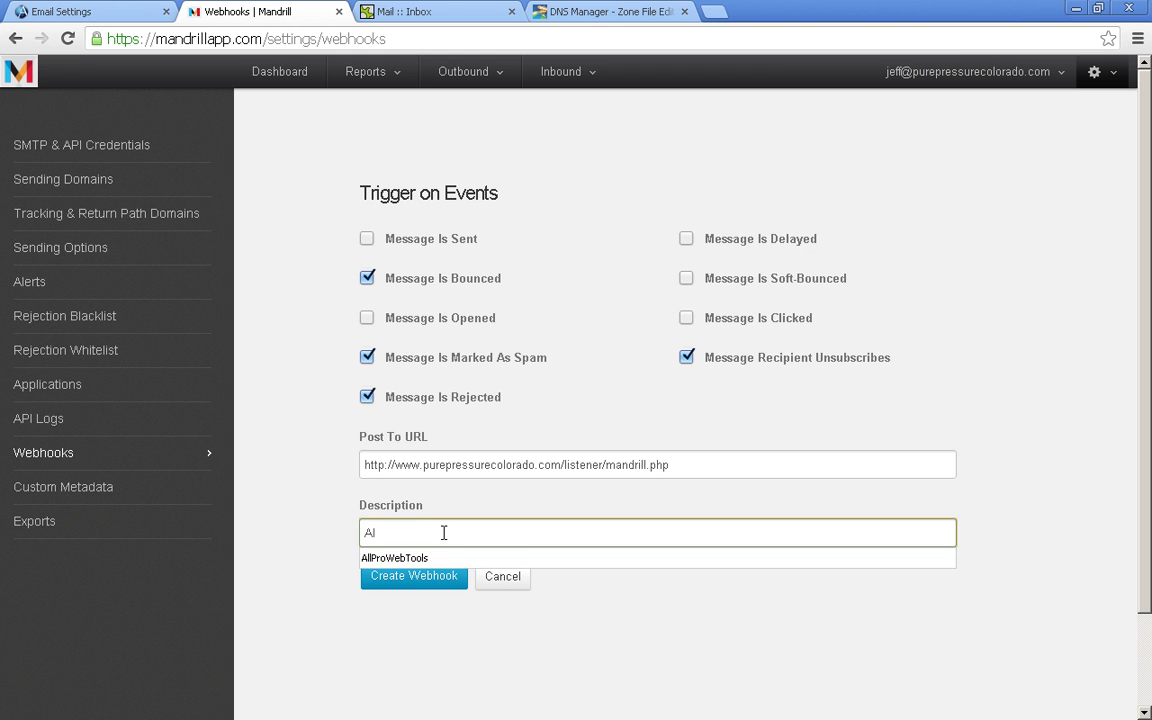
text(l)
click(432, 558)
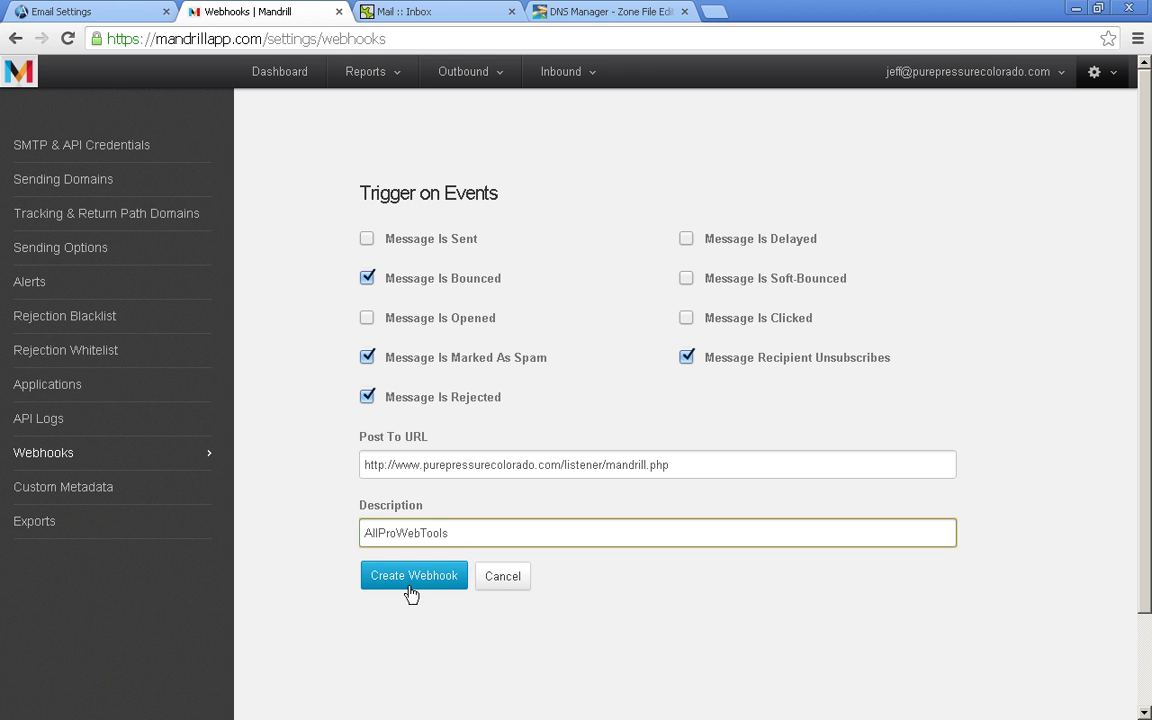
- Create the webhook so it is listed with hard_bounce, spam, unsub and reject triggers
click(408, 577)
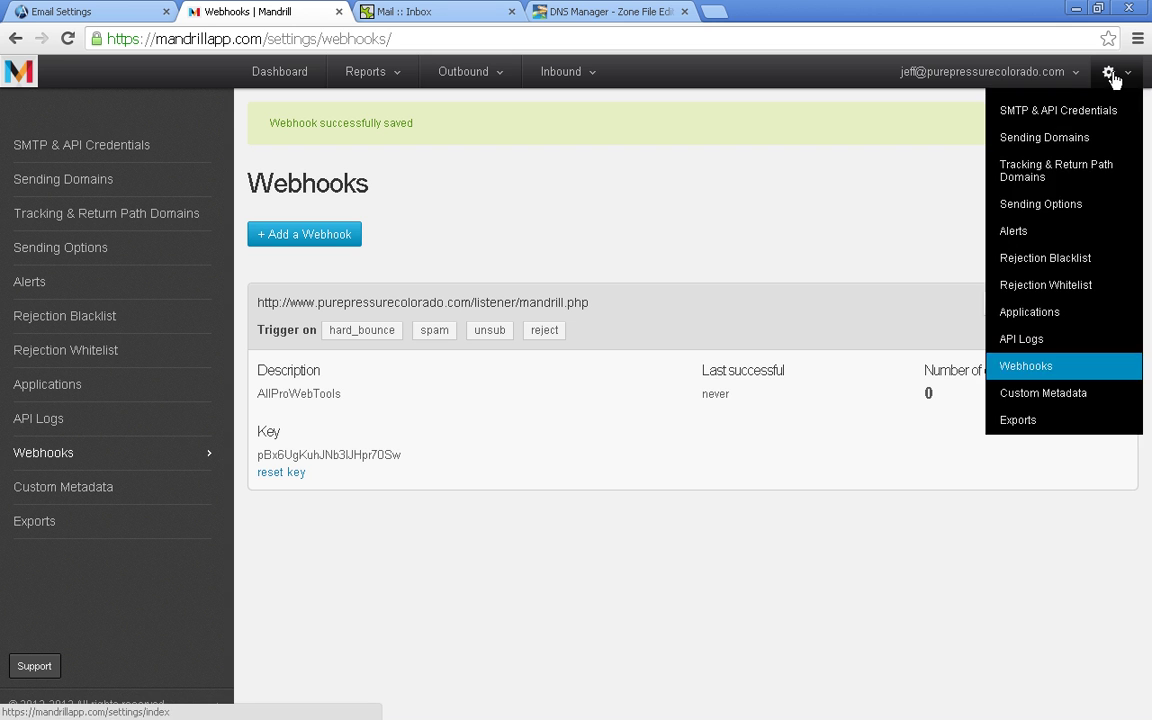
mouse_move(1113, 89)
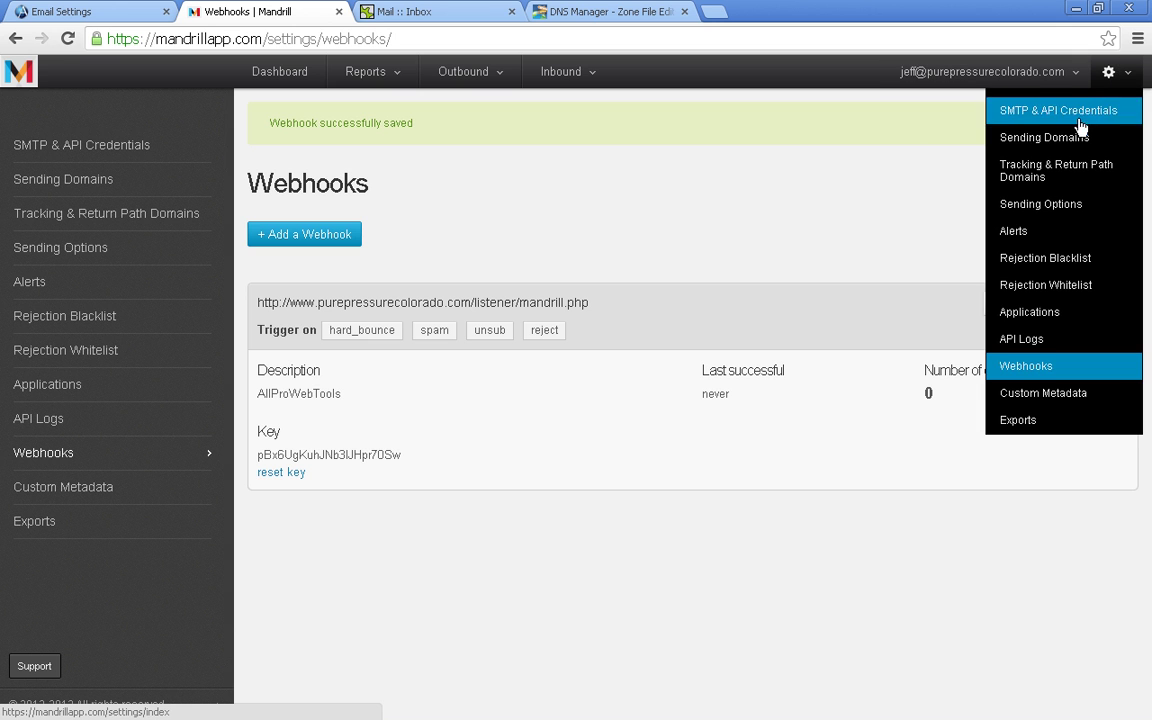
- Open the empty Sending Domains settings and place the cursor in the domain box
click(1005, 139)
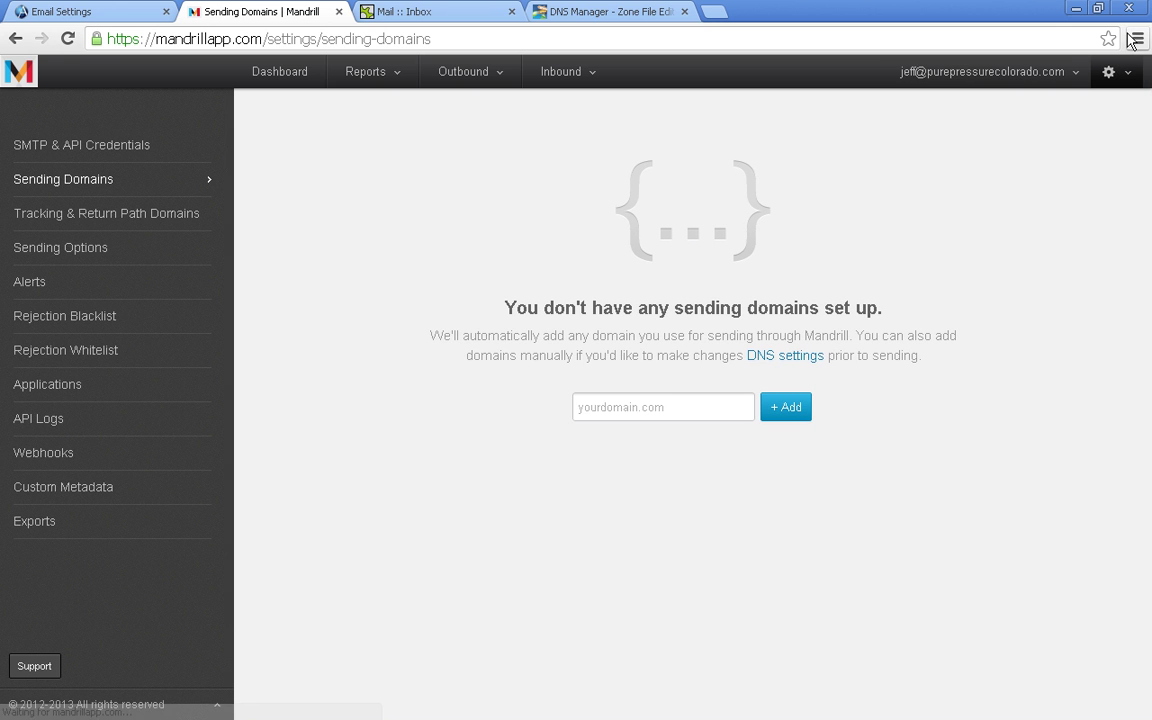
click(638, 407)
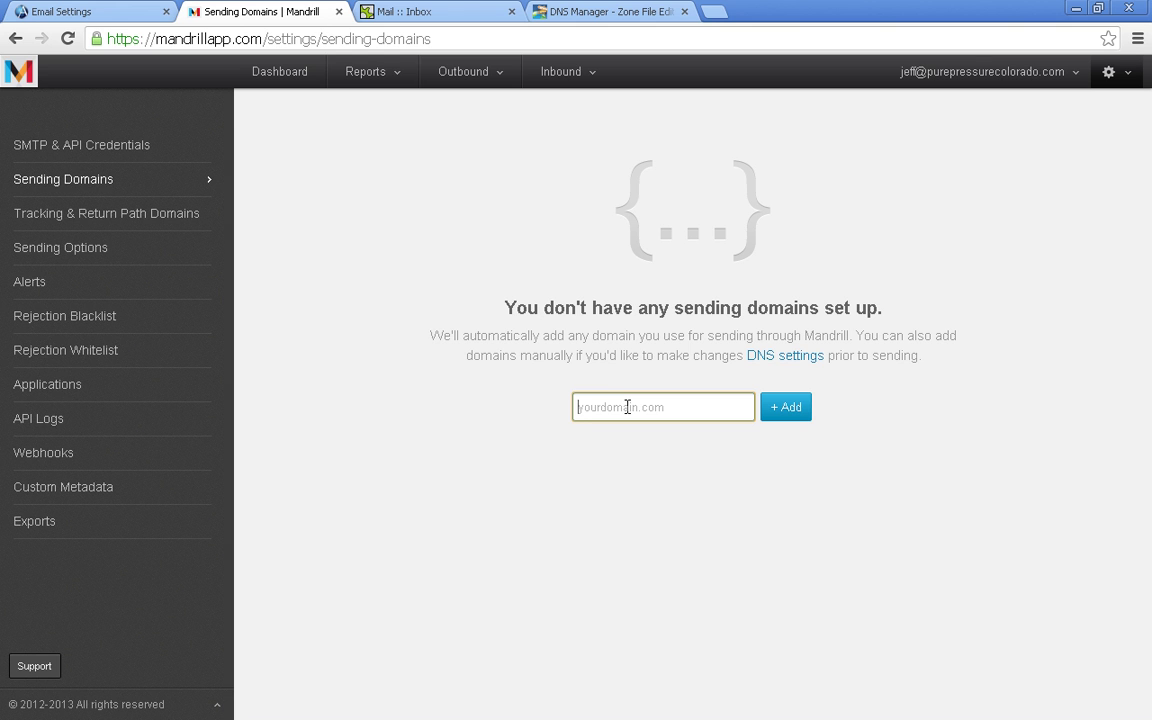
- Add purepressurecolorado.com as a sending domain, listed with DKIM and SPF missing
text(purepressurecolorado.com)
click(794, 408)
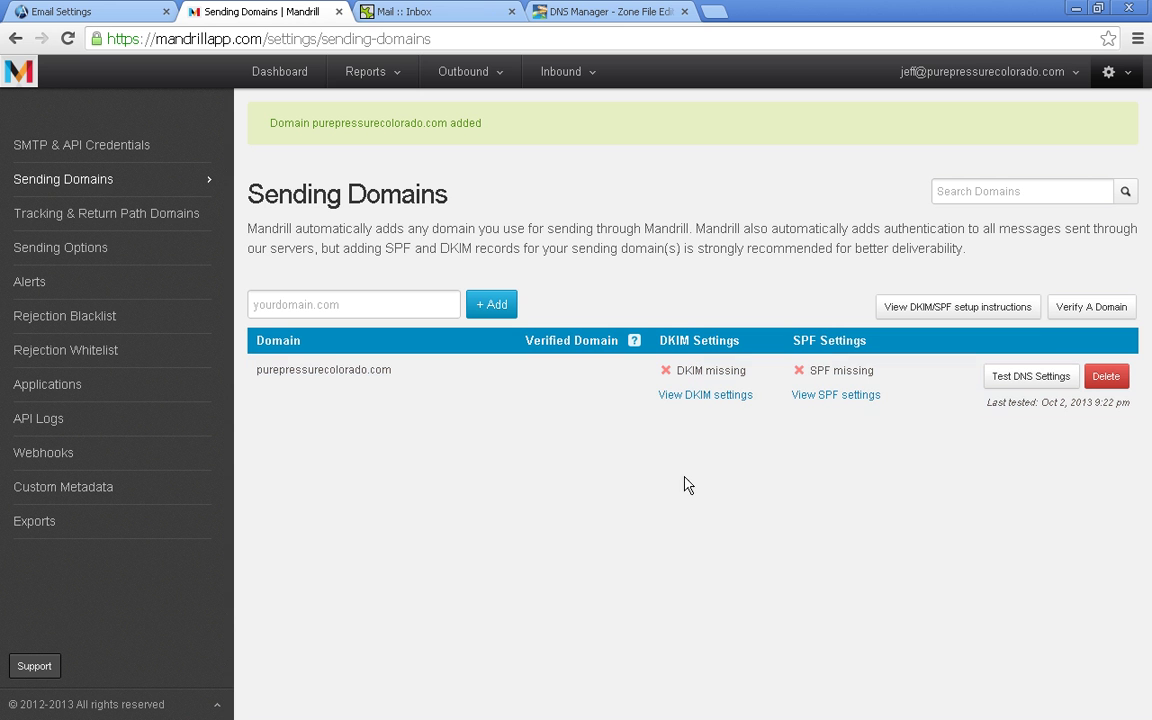
- Add a GoDaddy TXT record whose host is mandrill._domainkey, copied from Mandrill's DKIM settings
click(690, 401)
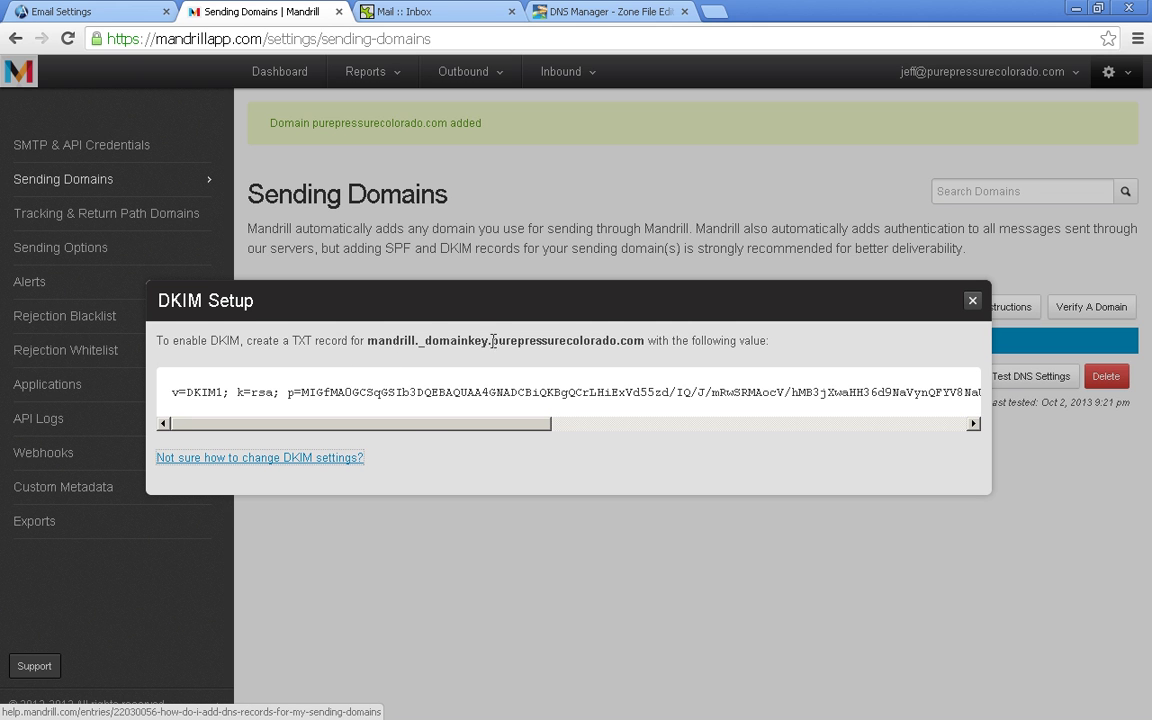
drag(366, 340, 487, 342)
key(ctrl+c)
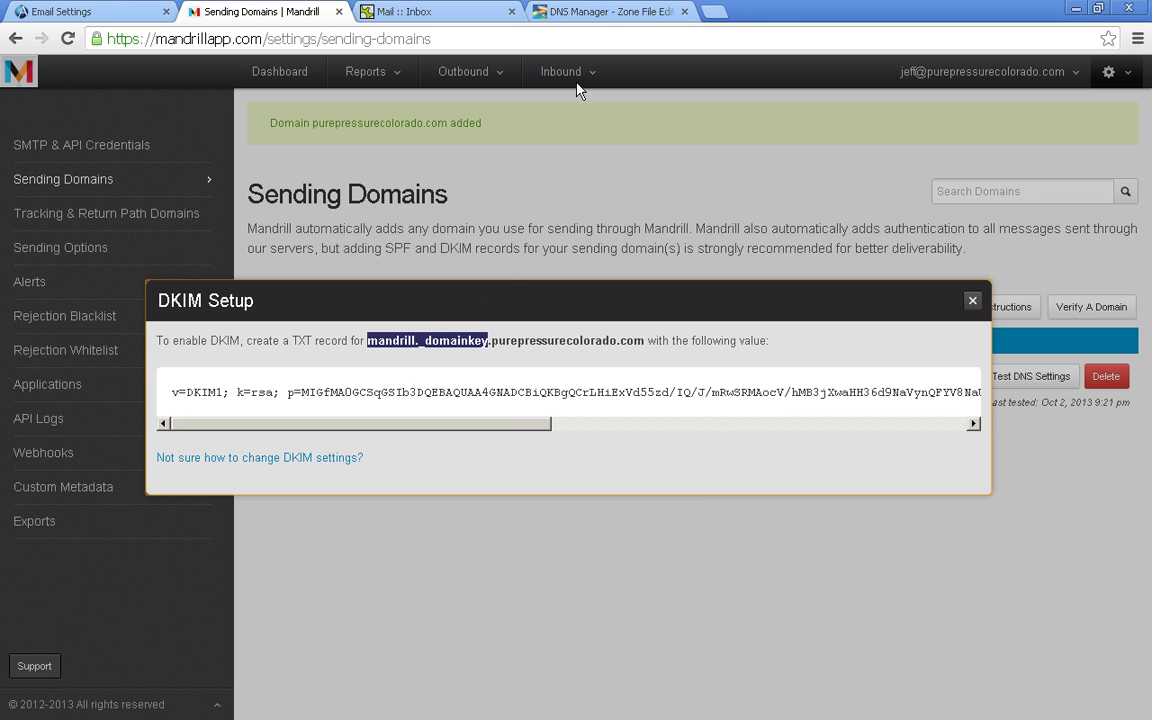
click(605, 12)
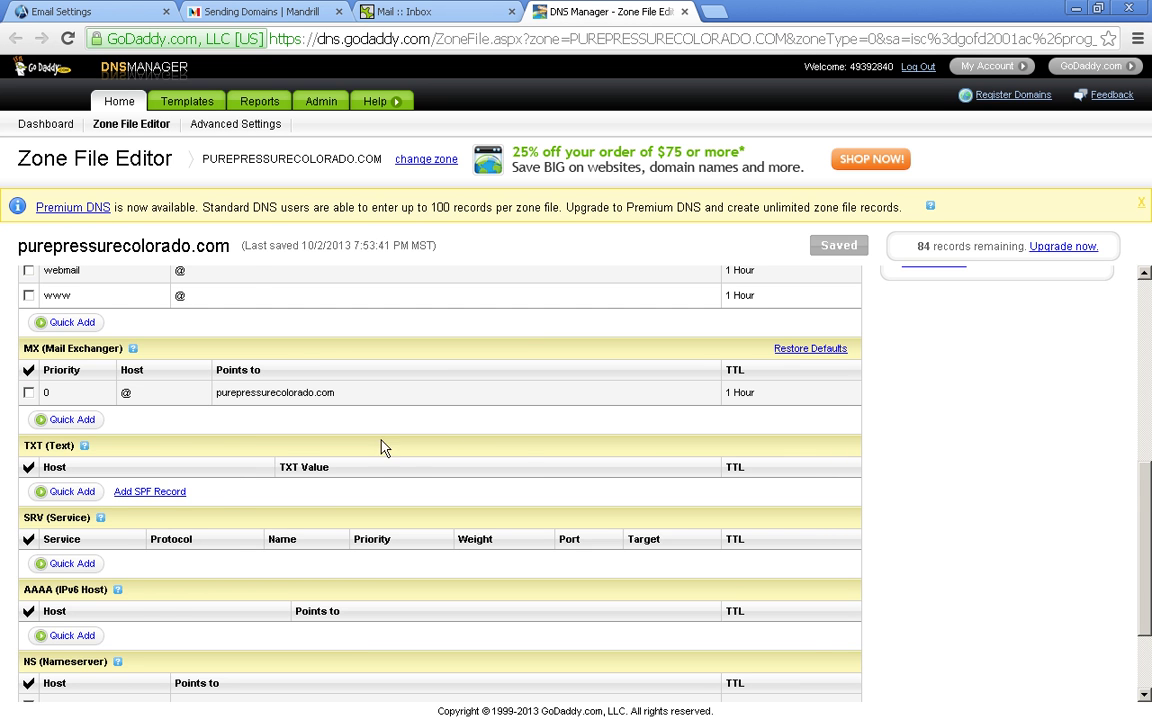
scroll(80, 424, down, 1)
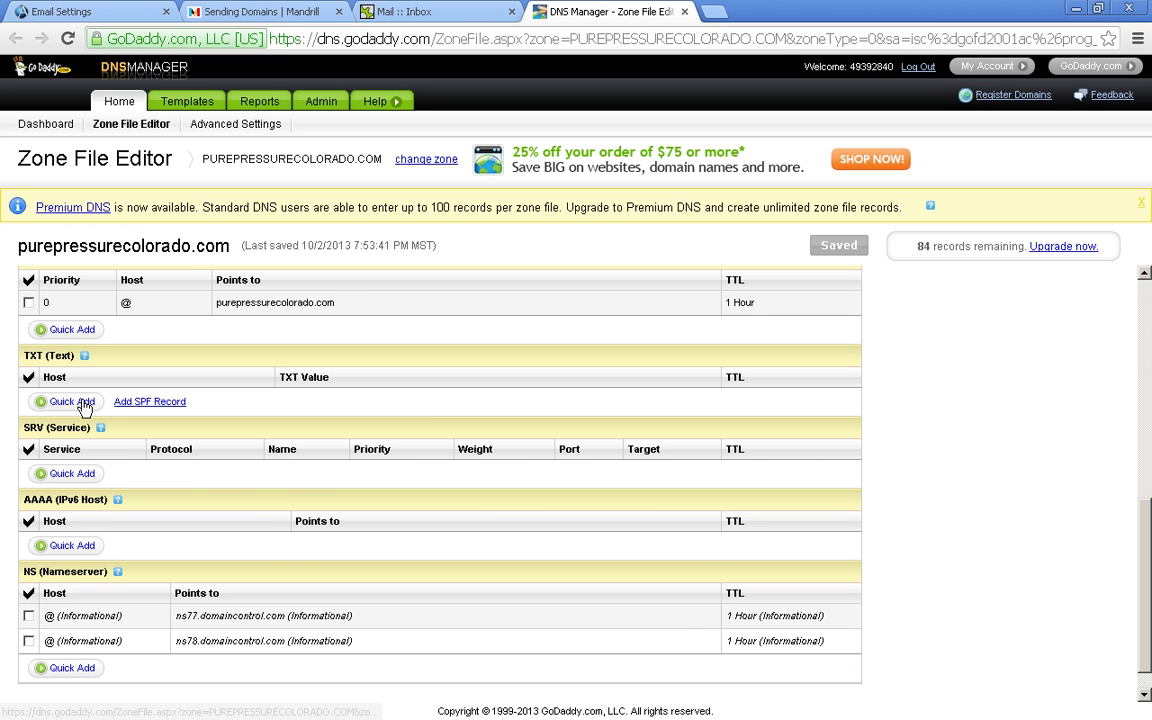
drag(26, 352, 48, 356)
click(60, 402)
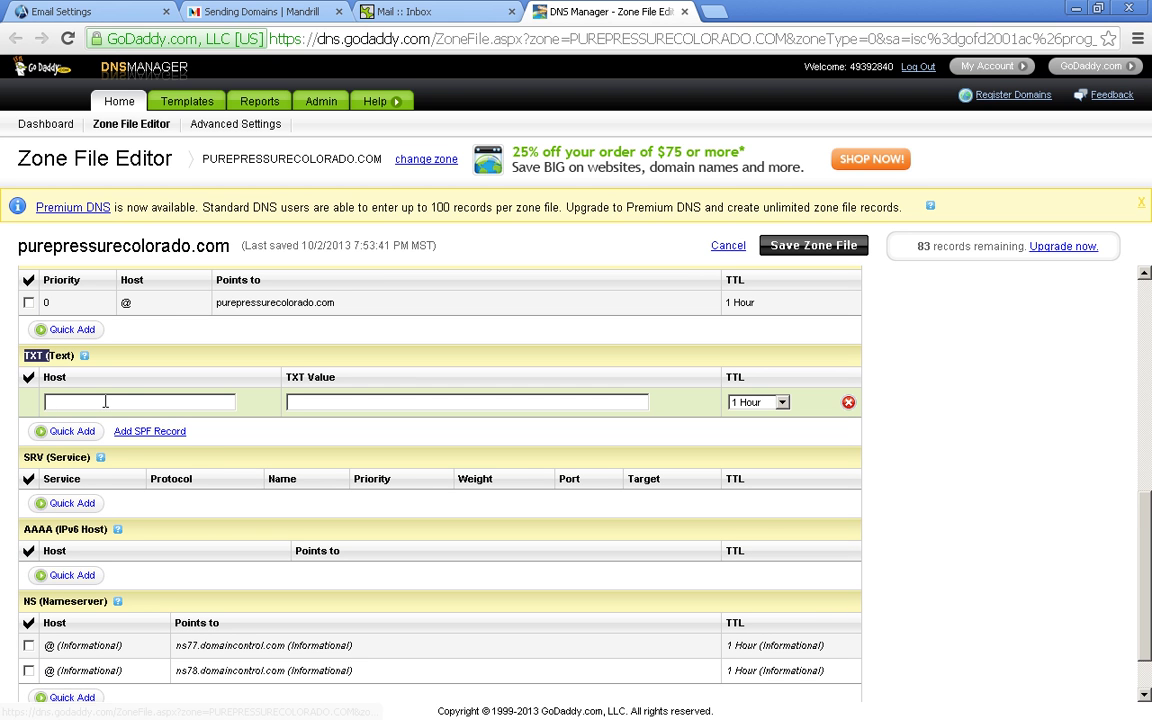
click(150, 404)
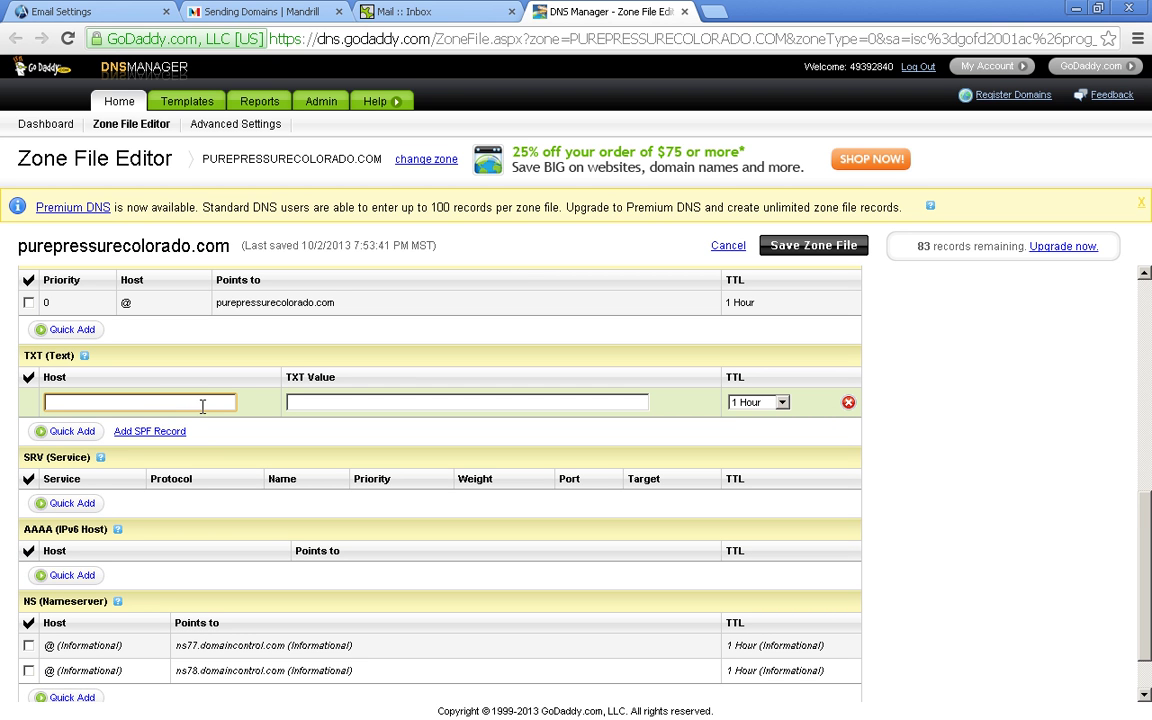
key(ctrl+v)
- Paste Mandrill's long DKIM value into the record's TXT Value and add another empty TXT row
click(298, 14)
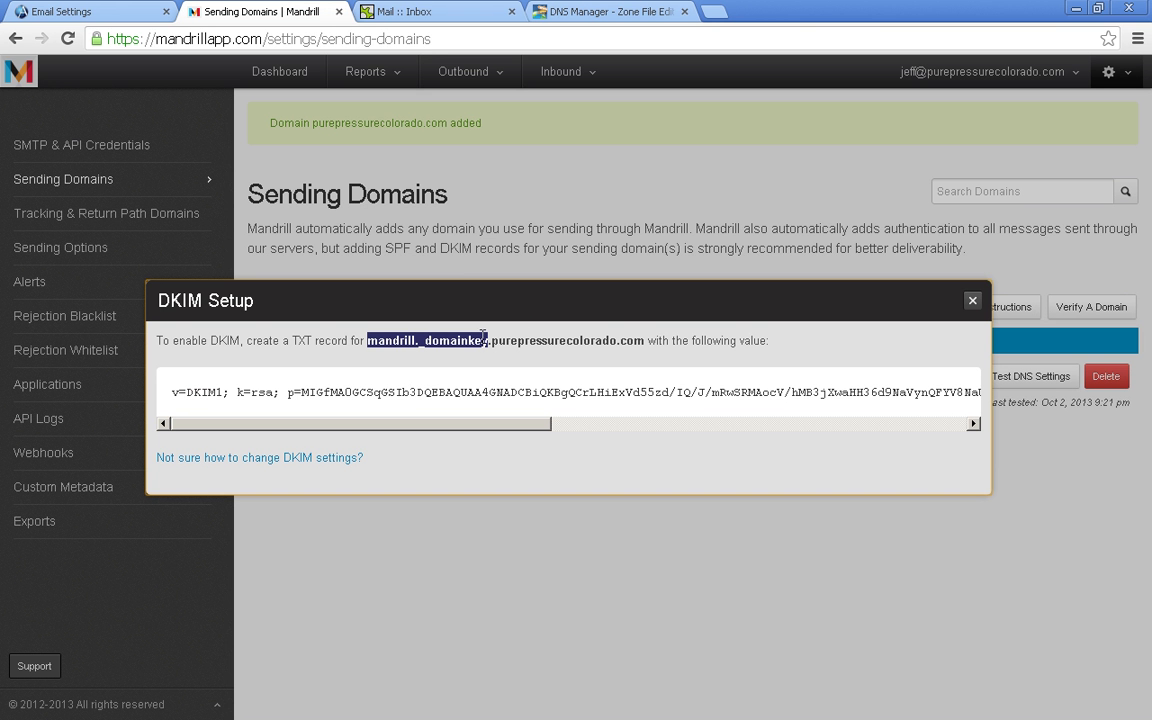
drag(172, 393, 977, 393)
click(560, 13)
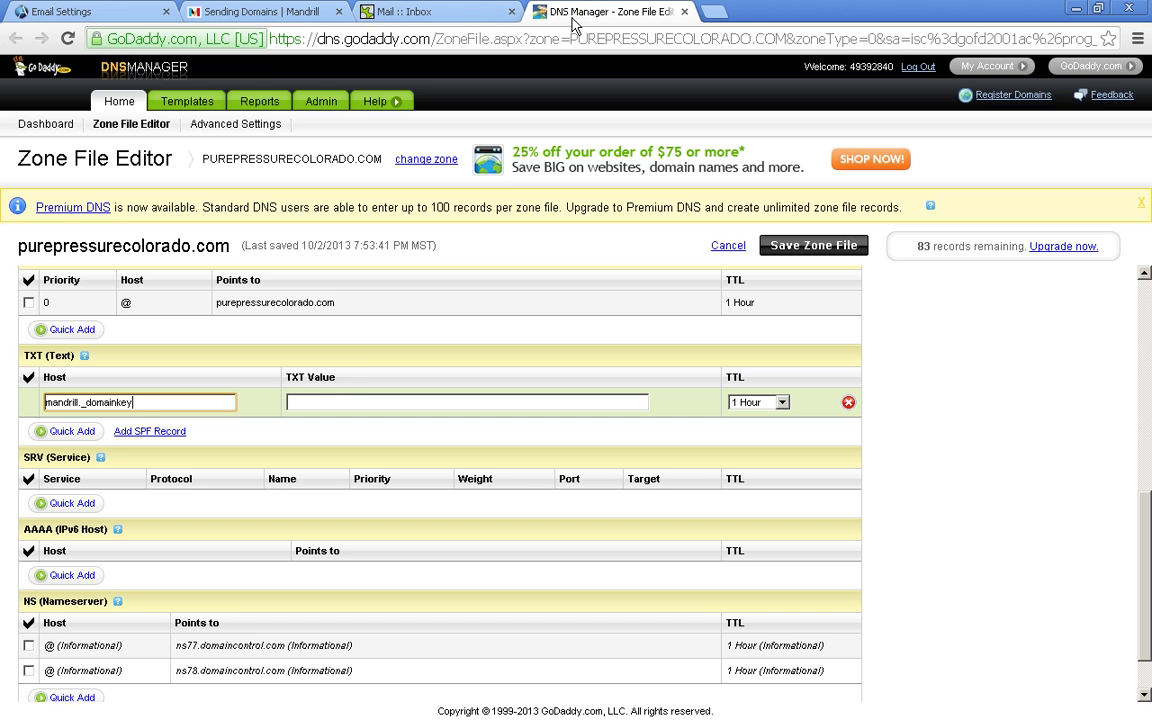
click(327, 403)
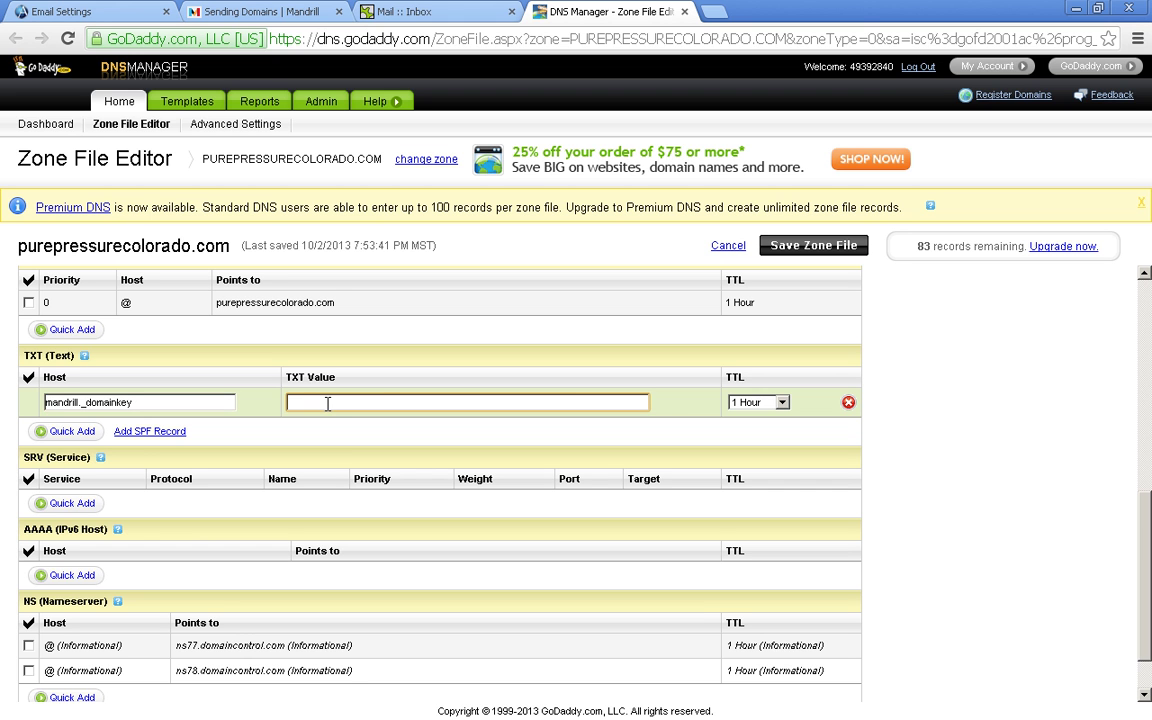
key(ctrl+v)
click(312, 445)
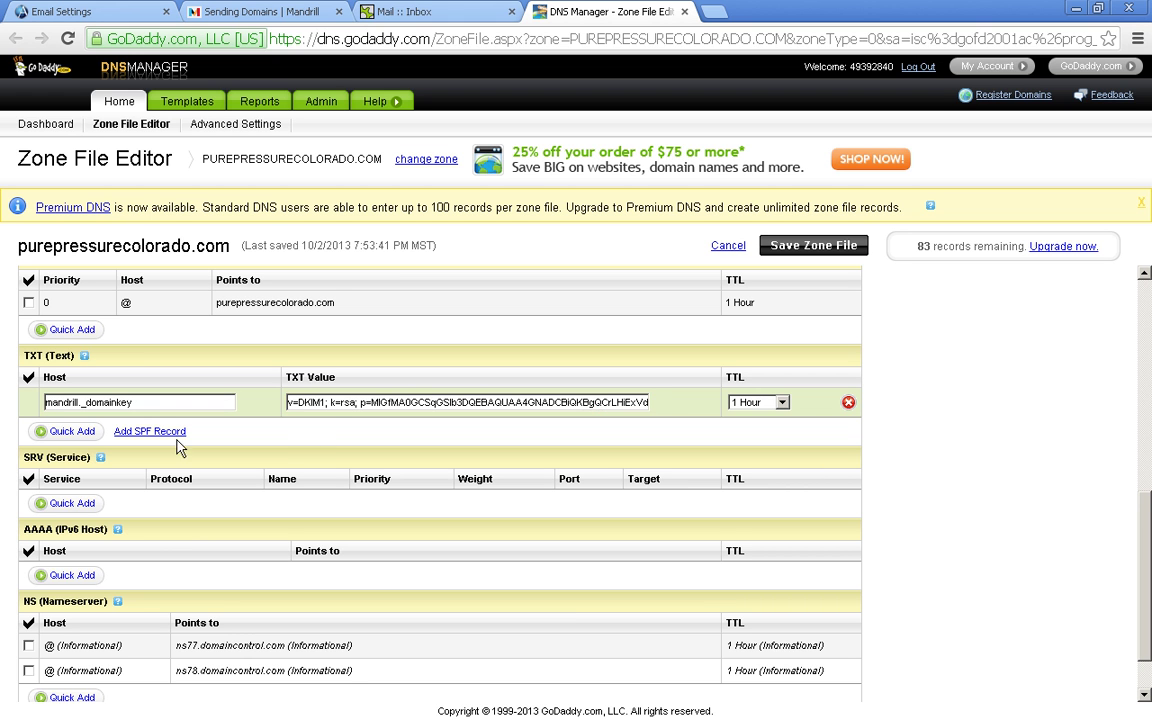
click(72, 431)
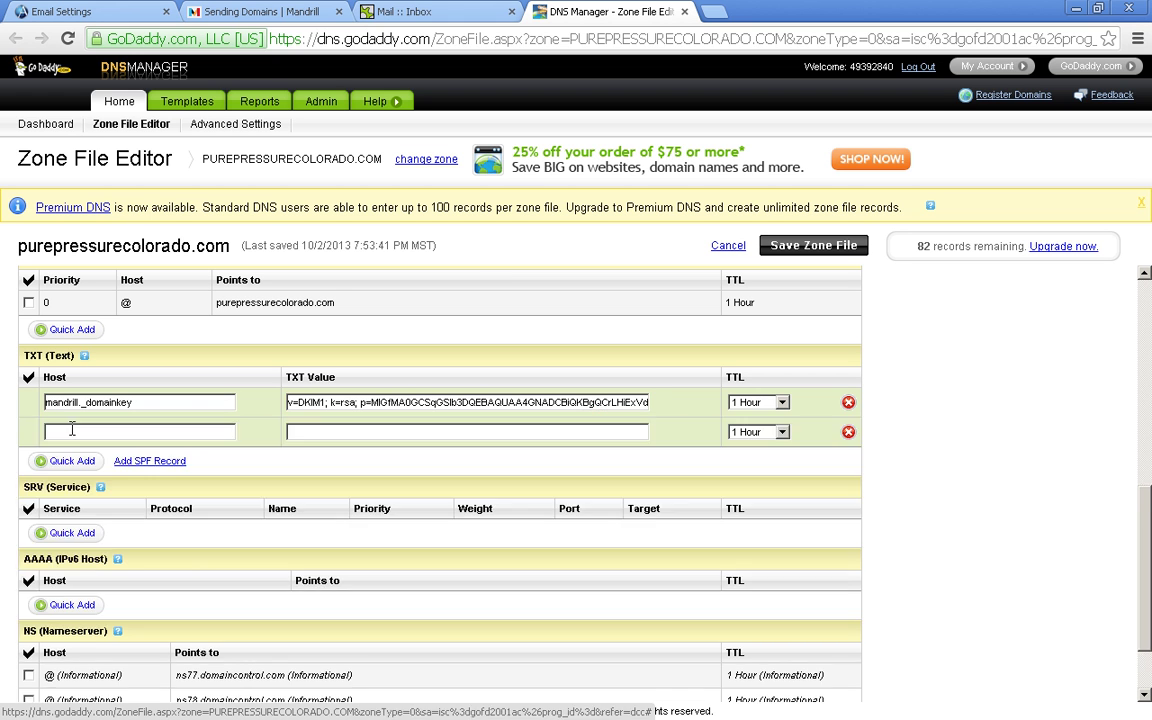
click(258, 11)
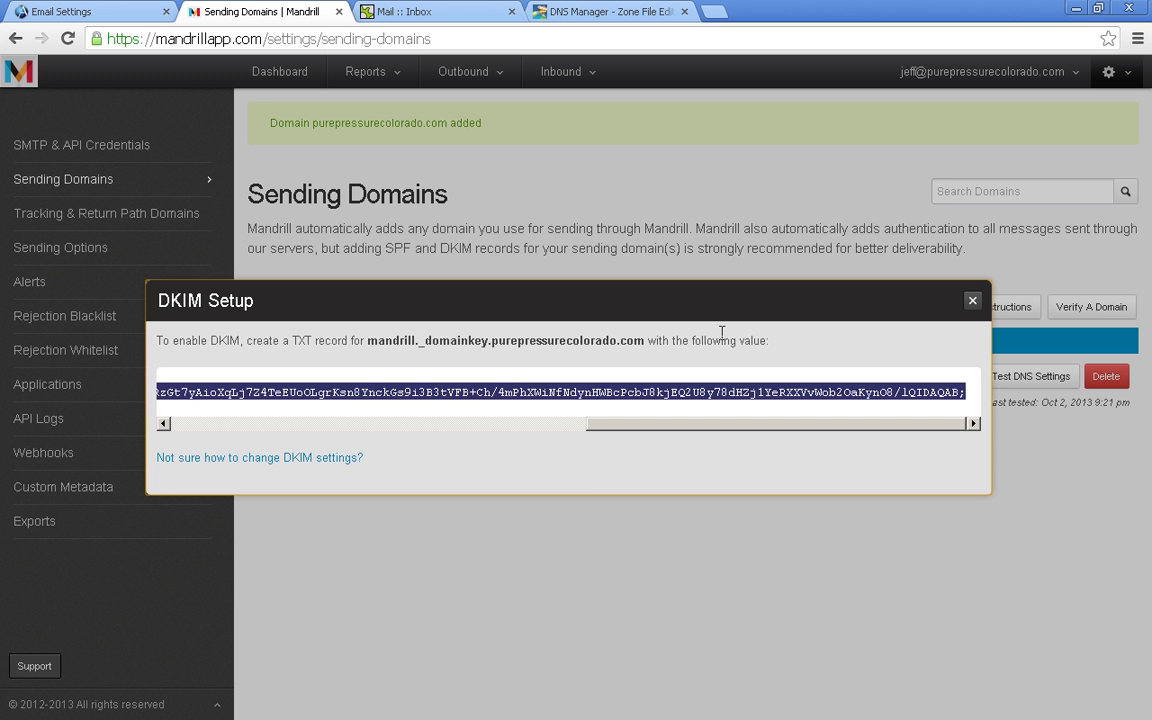
- Paste Mandrill's SPF value 'v=spf1 include:spf.mandrillapp.com ?all' into the new TXT record
click(972, 300)
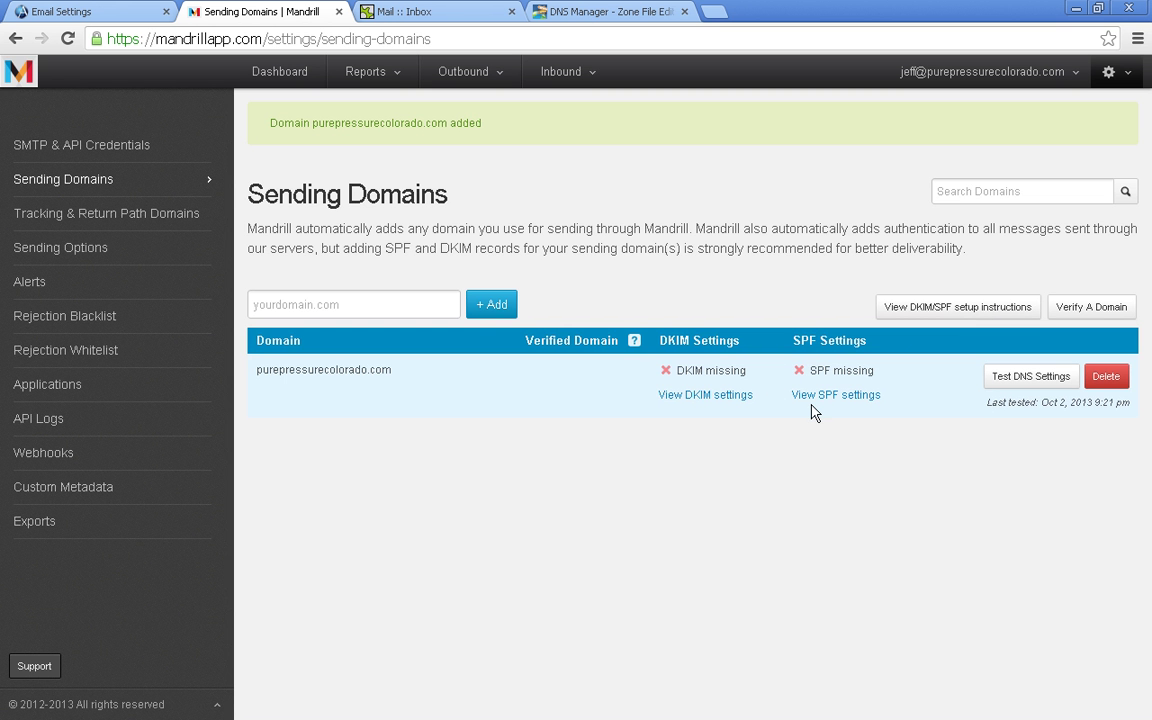
click(818, 398)
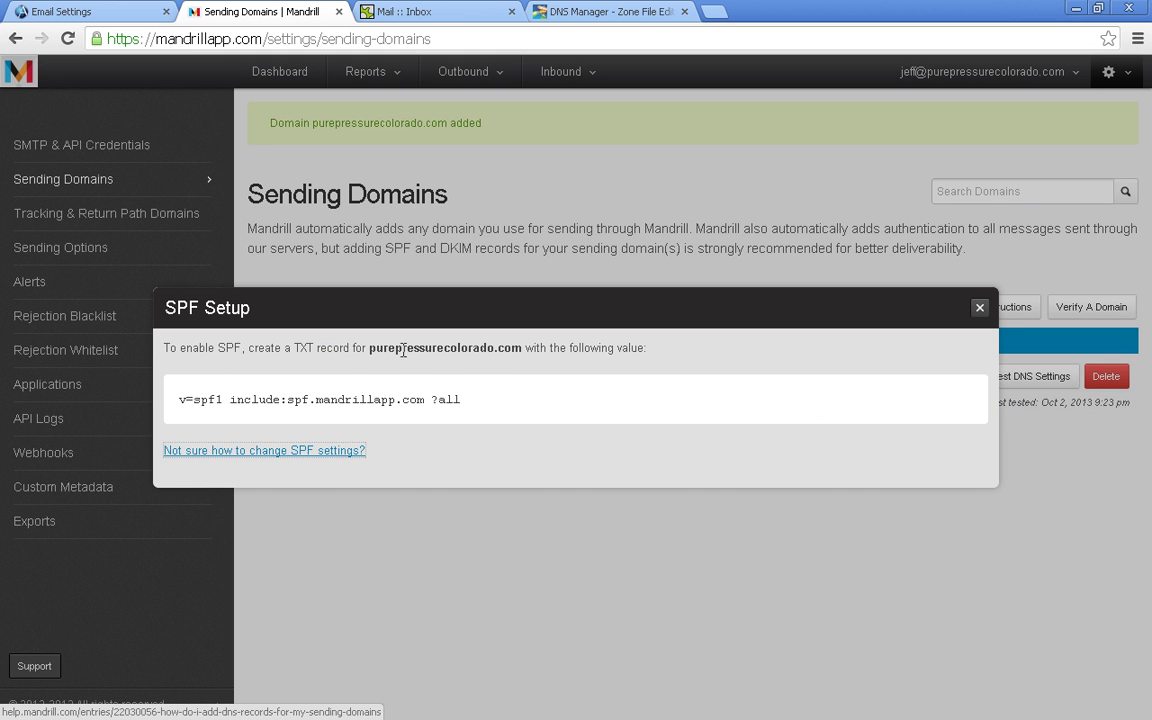
drag(370, 347, 380, 349)
click(370, 355)
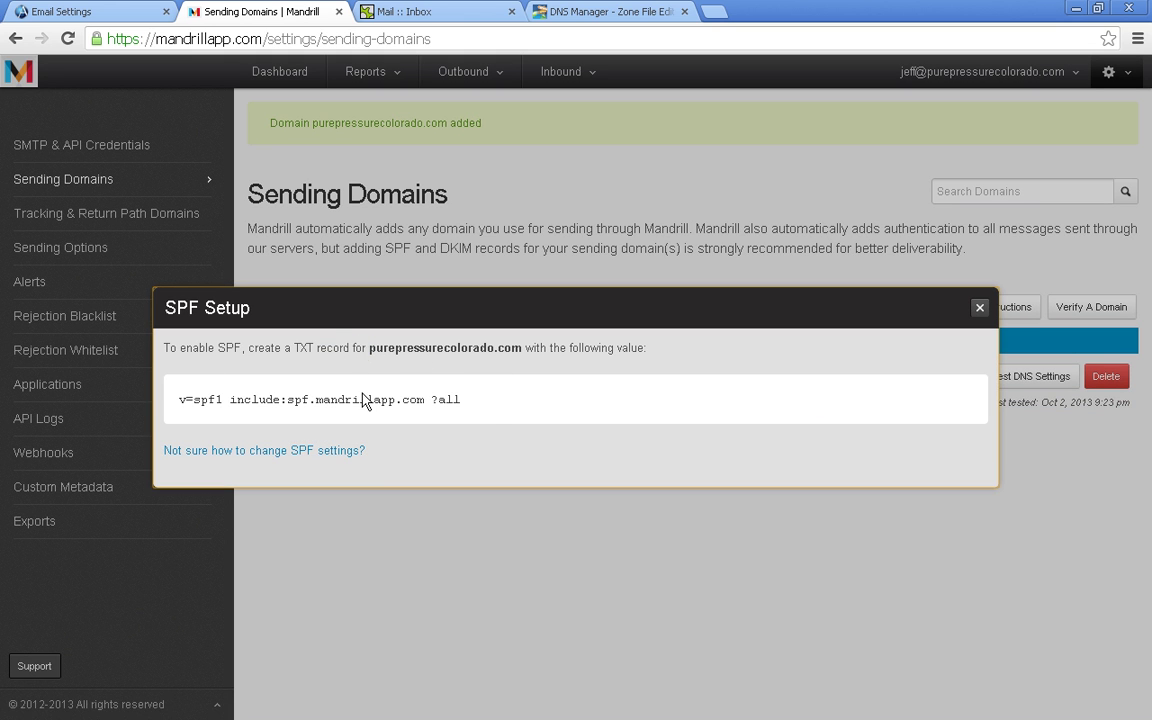
drag(486, 406, 176, 399)
key(ctrl+c)
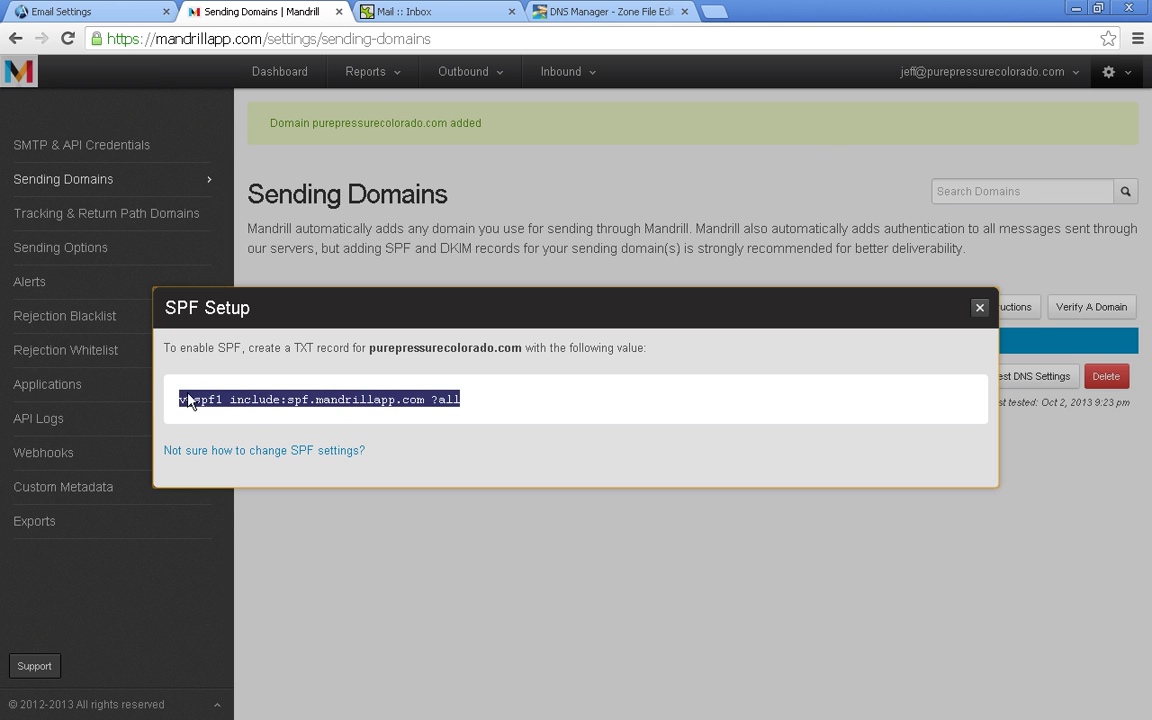
click(570, 12)
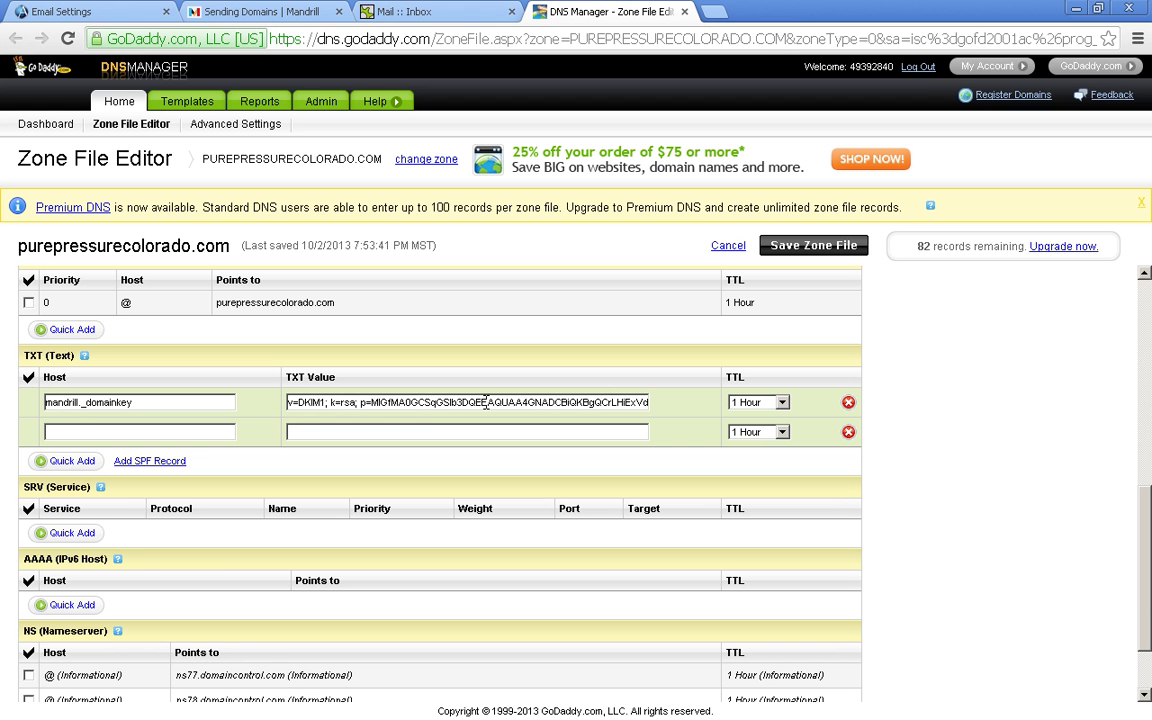
click(323, 431)
key(ctrl+v)
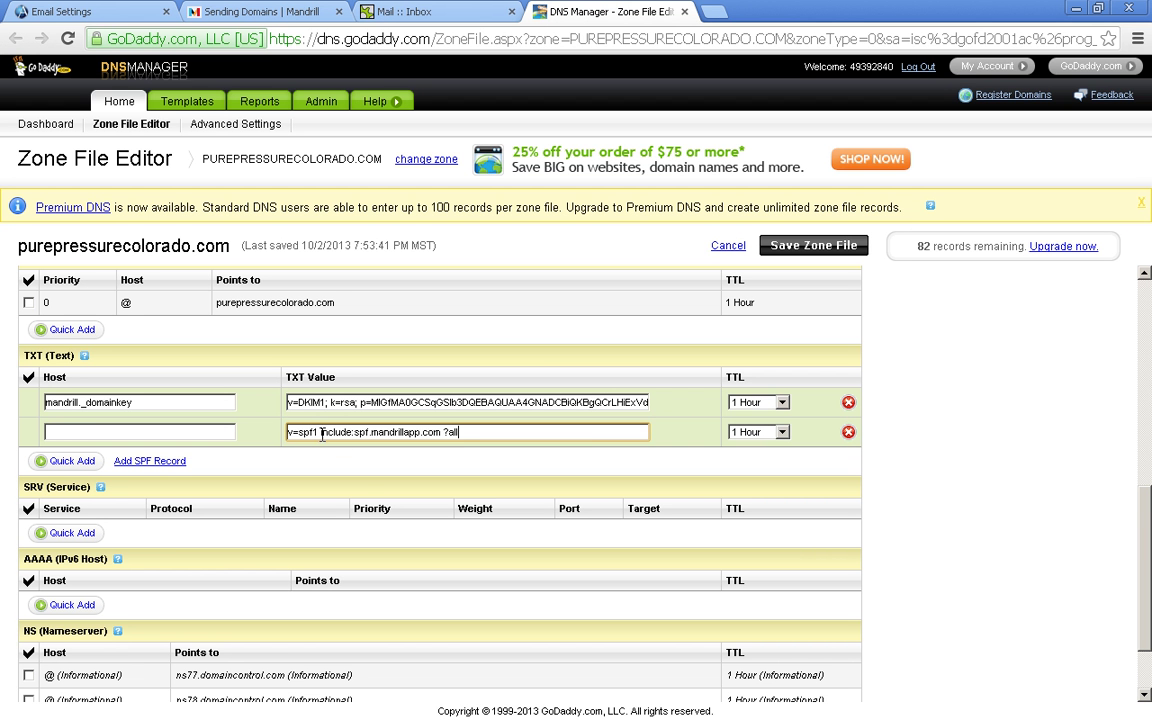
- Set the SPF TXT record's host to @
click(57, 431)
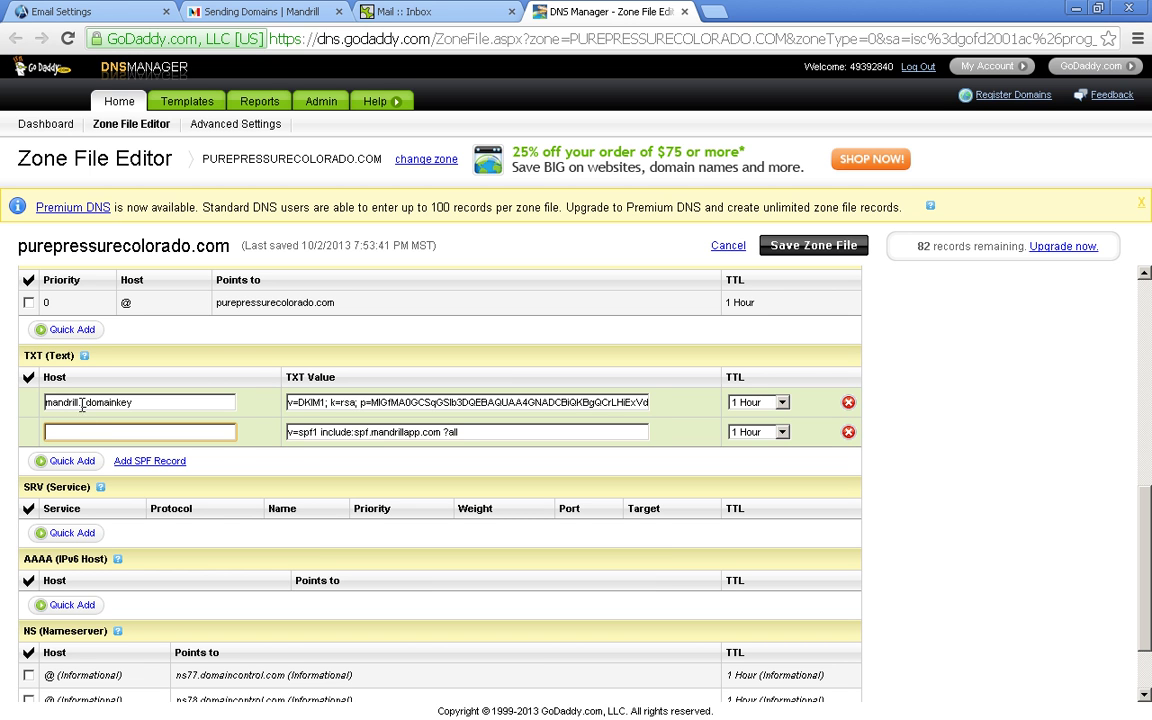
click(81, 402)
click(196, 431)
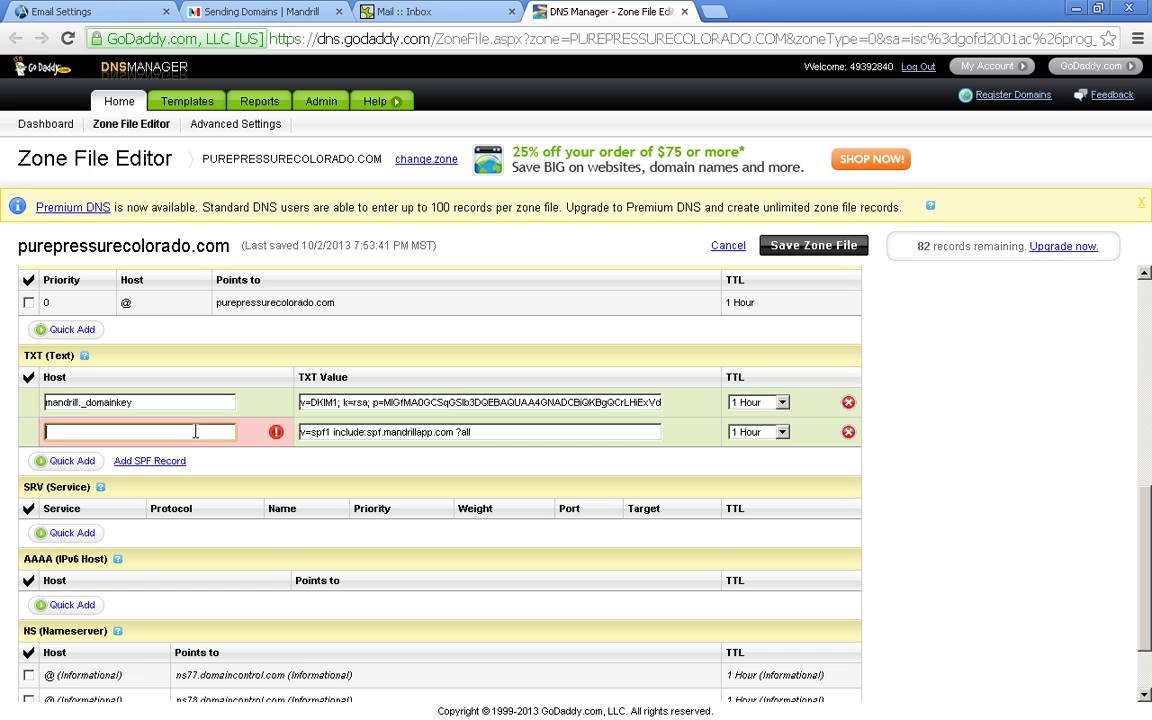
text(@)
click(211, 462)
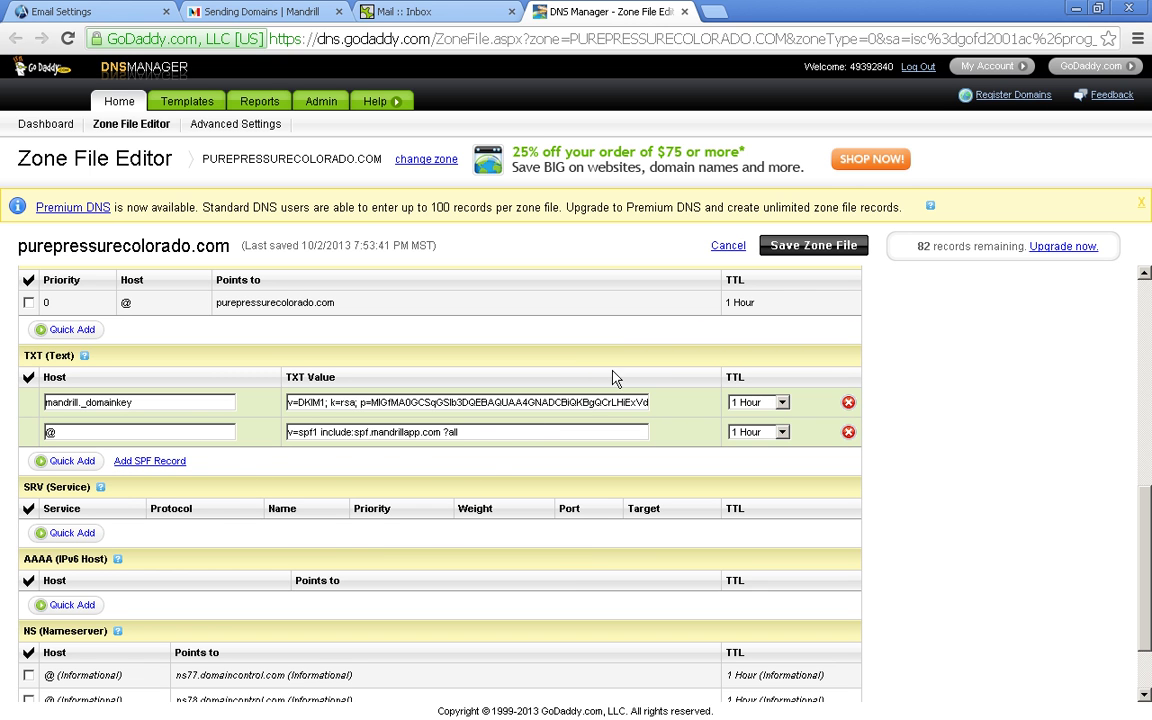
- Save and confirm the GoDaddy zone file, then check that both TXT records are listed
click(812, 252)
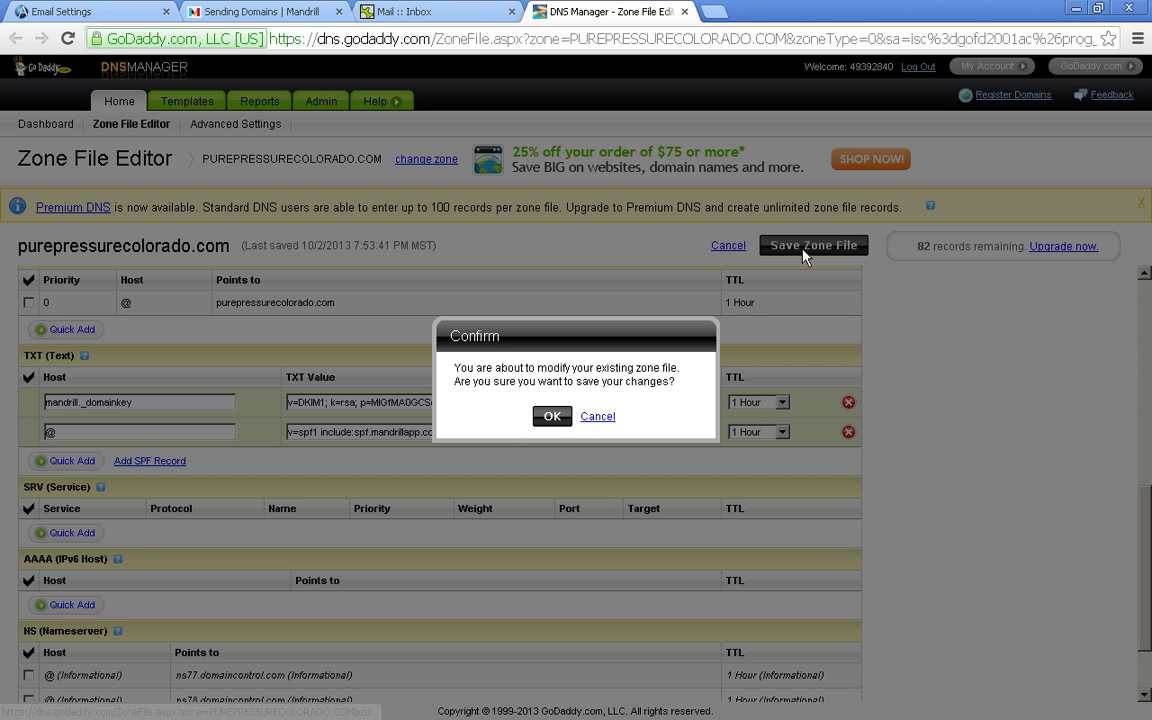
click(552, 418)
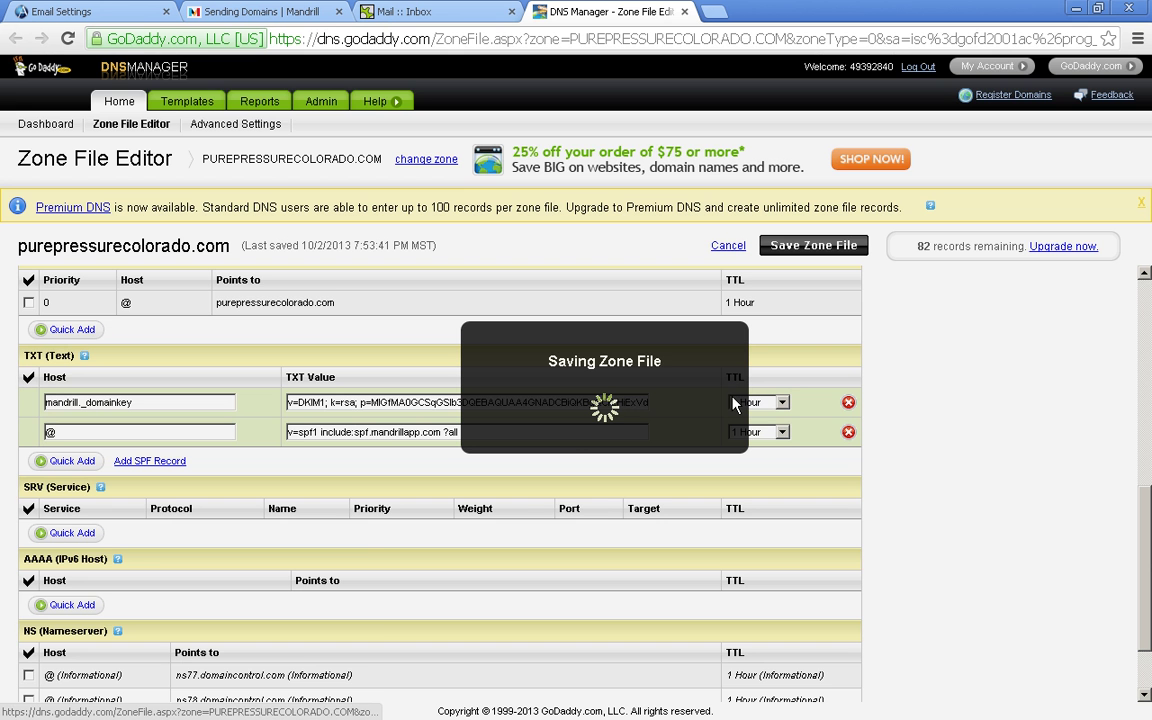
click(578, 452)
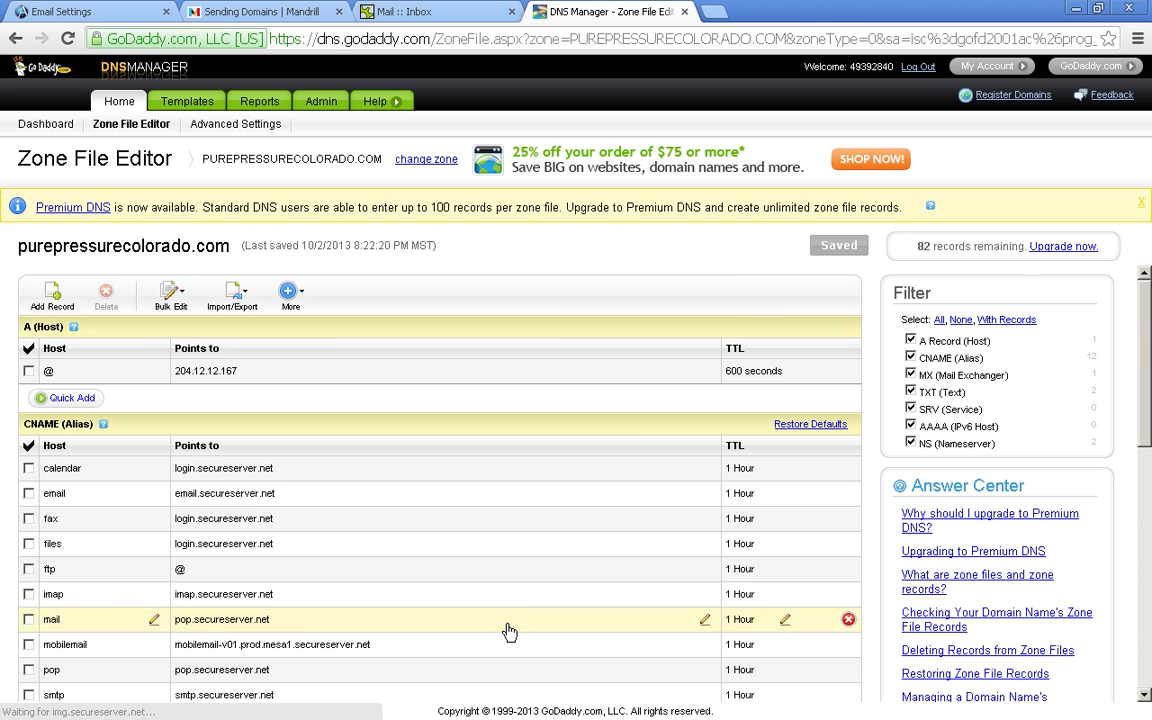
scroll(509, 632, down, 3)
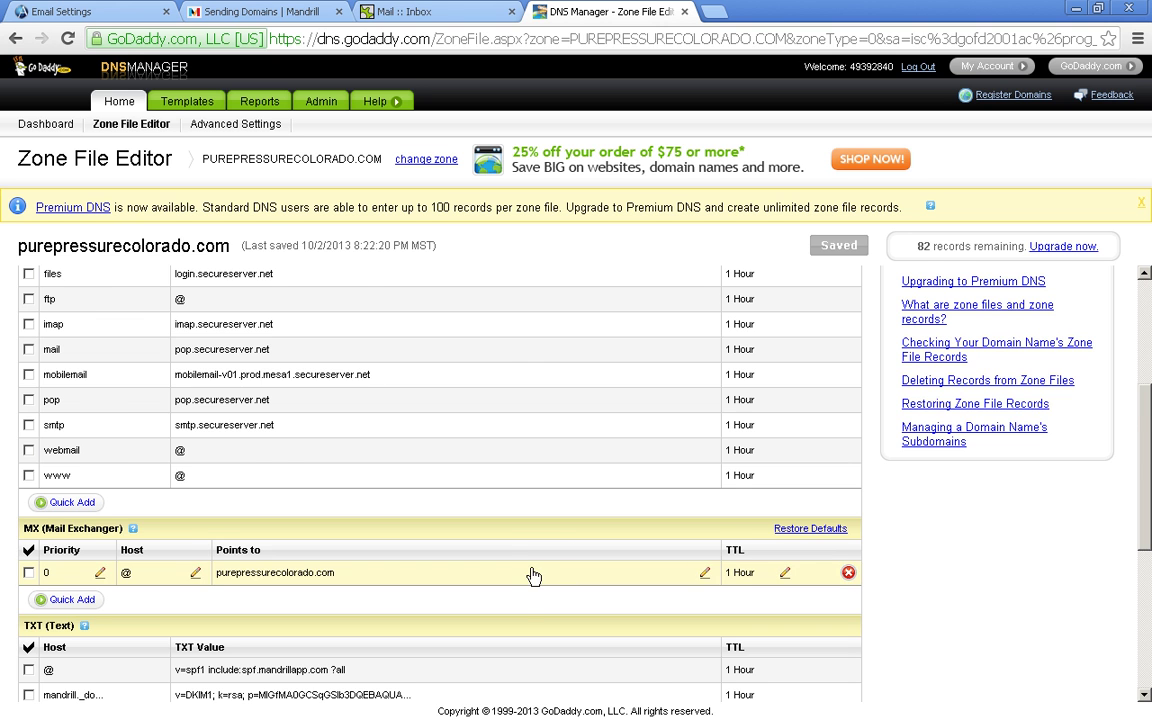
scroll(530, 584, down, 1)
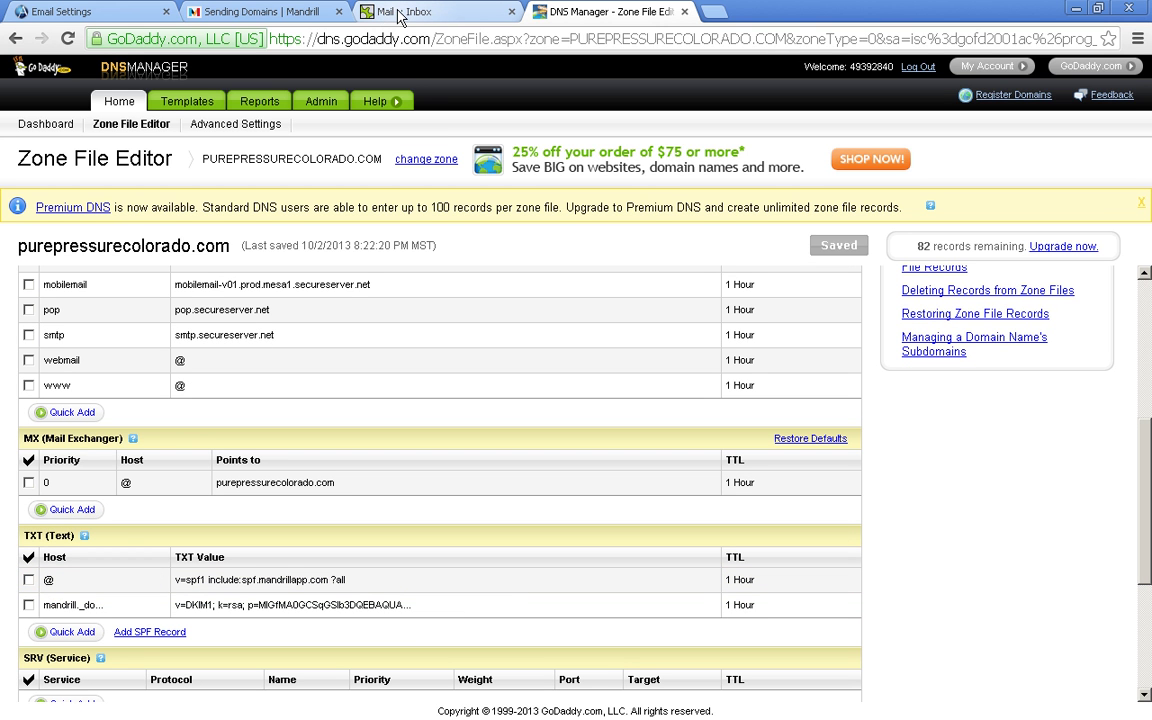
- Retest Mandrill's DNS settings for purepressurecolorado.com so DKIM and SPF both report valid
click(267, 14)
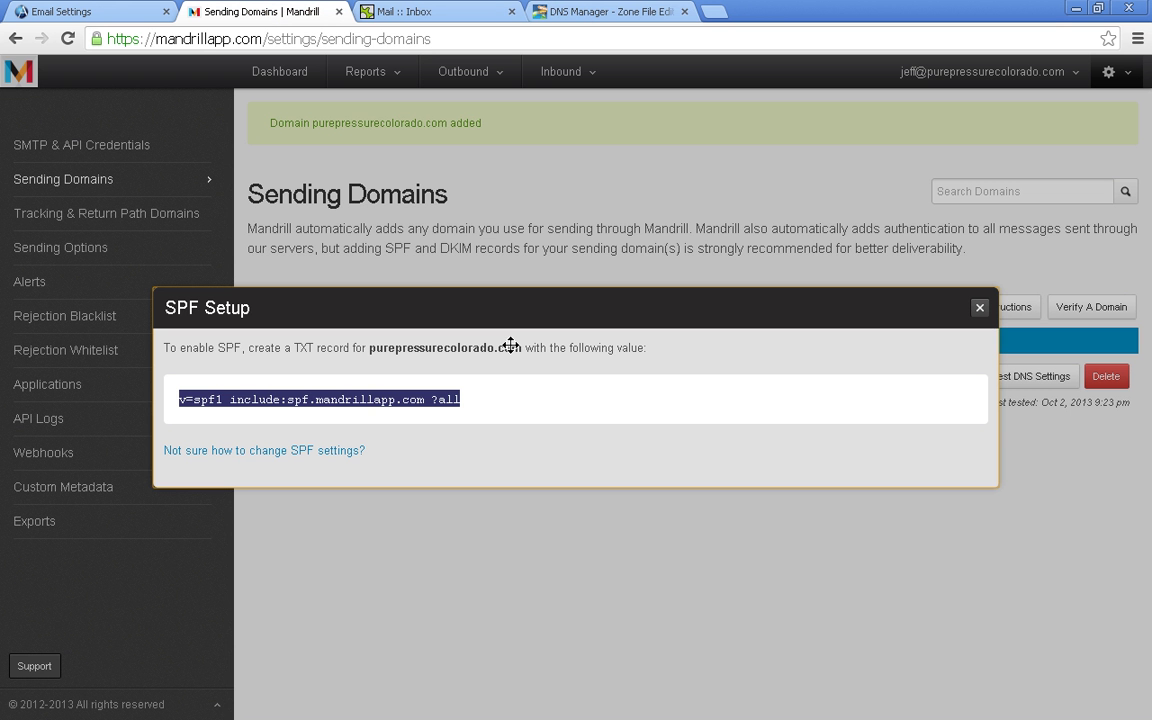
click(981, 237)
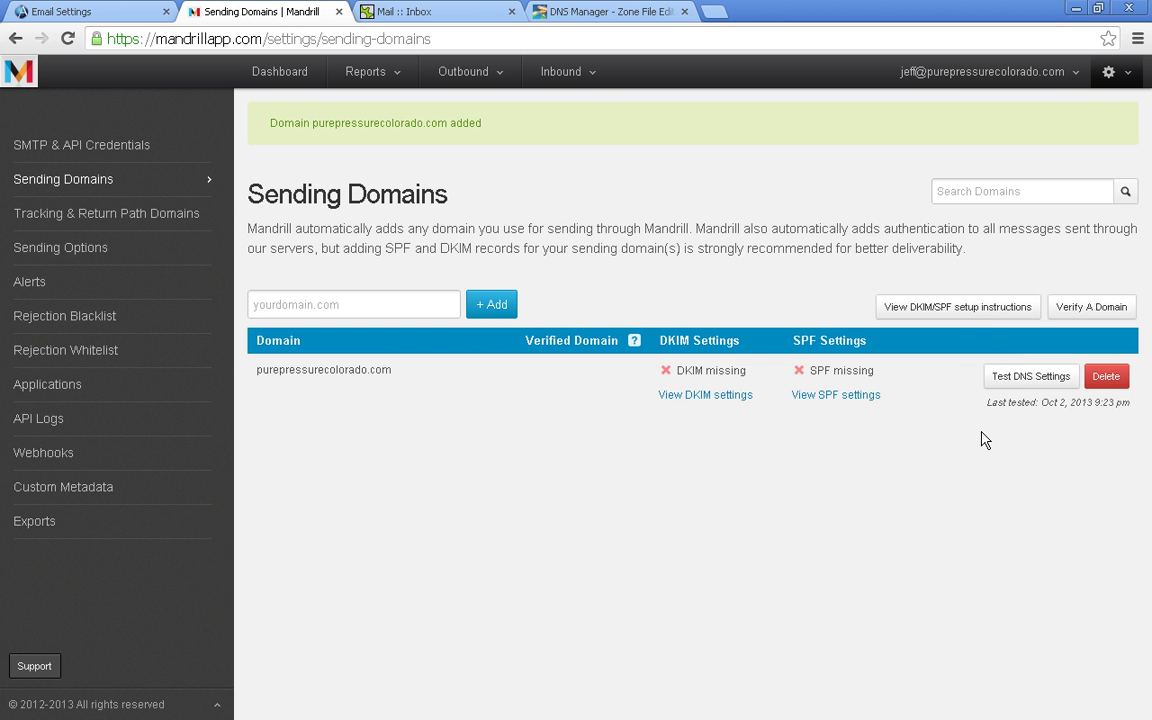
click(1022, 378)
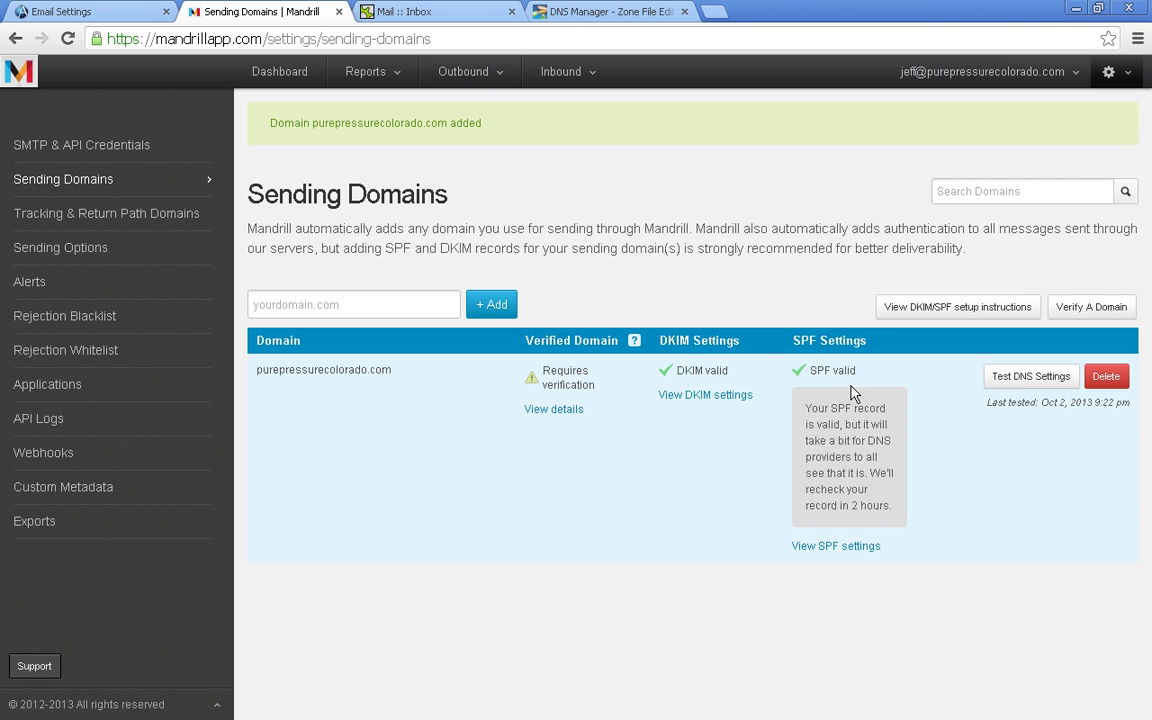
drag(806, 407, 874, 484)
click(878, 500)
- Send Mandrill's domain verification email to the domain's email address and switch to the webmail inbox
click(1085, 310)
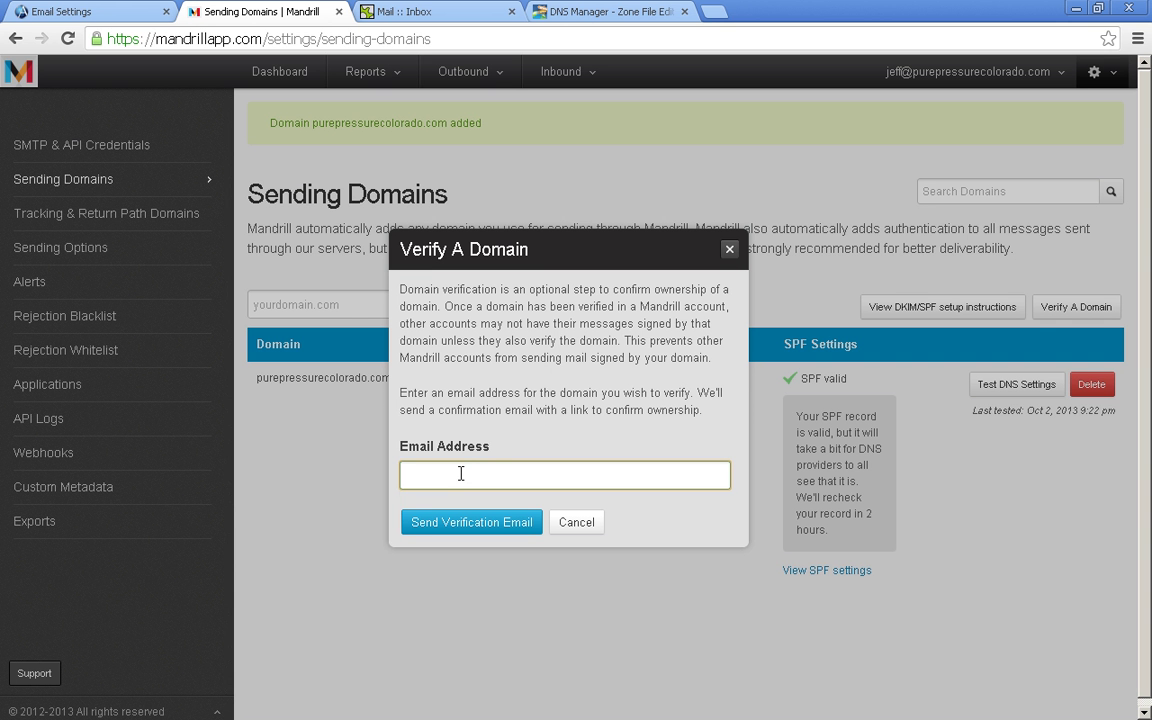
click(460, 473)
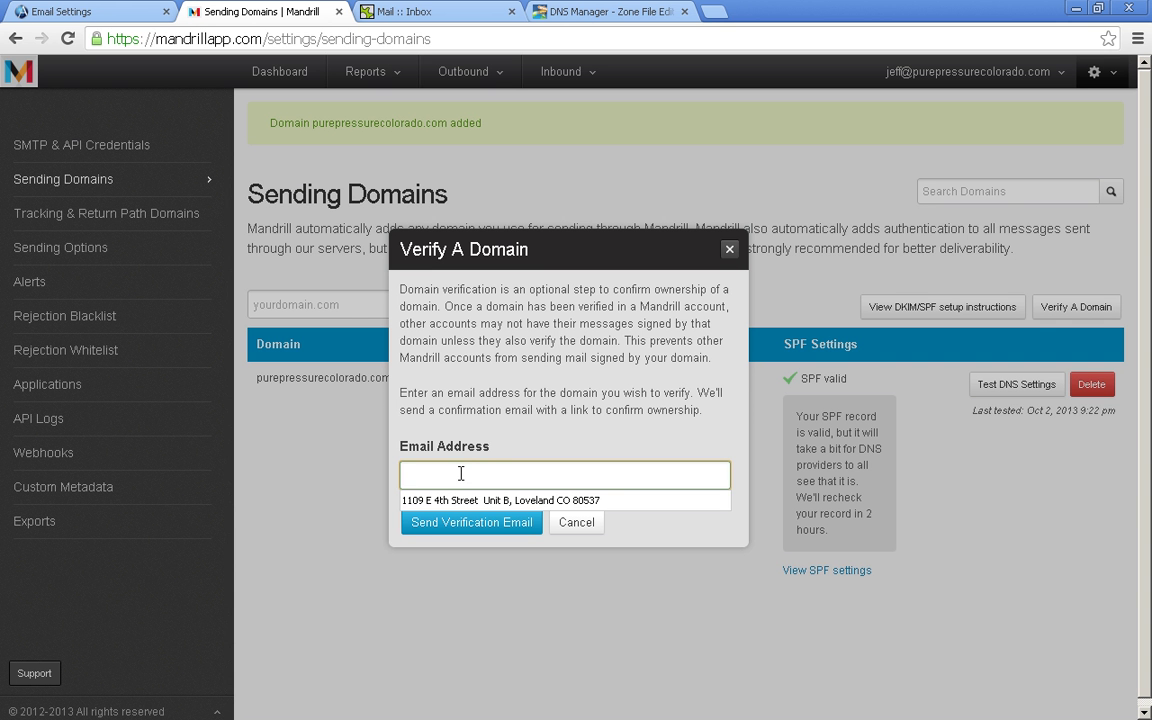
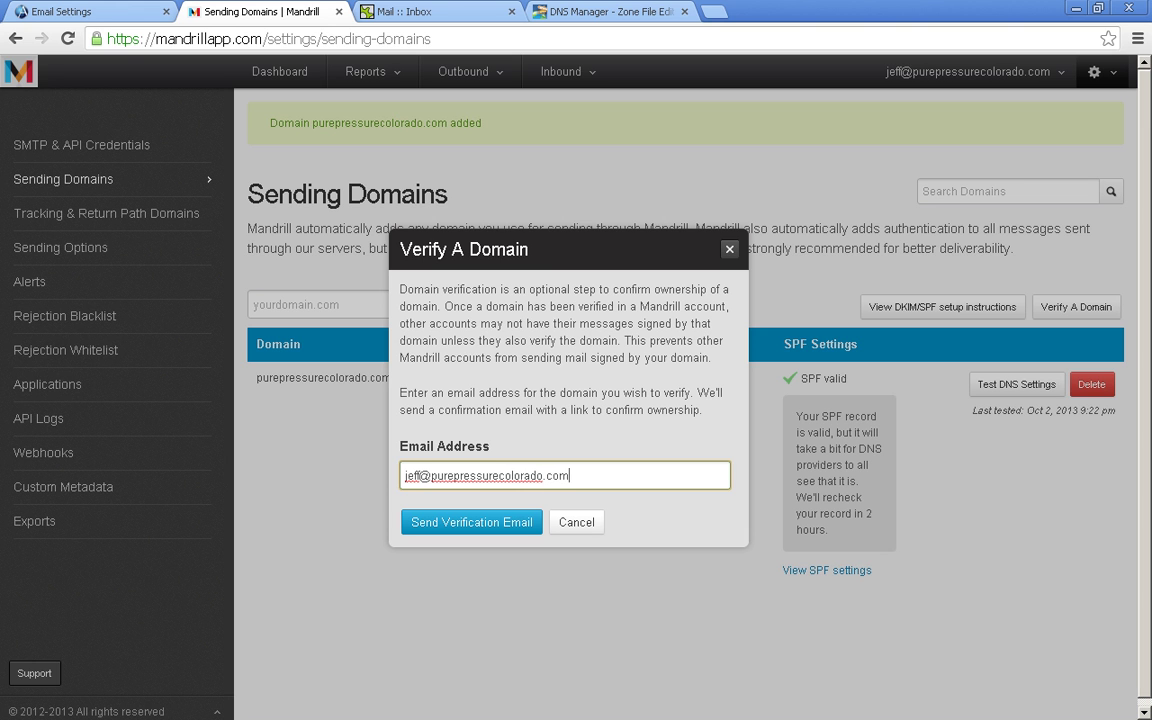
click(504, 524)
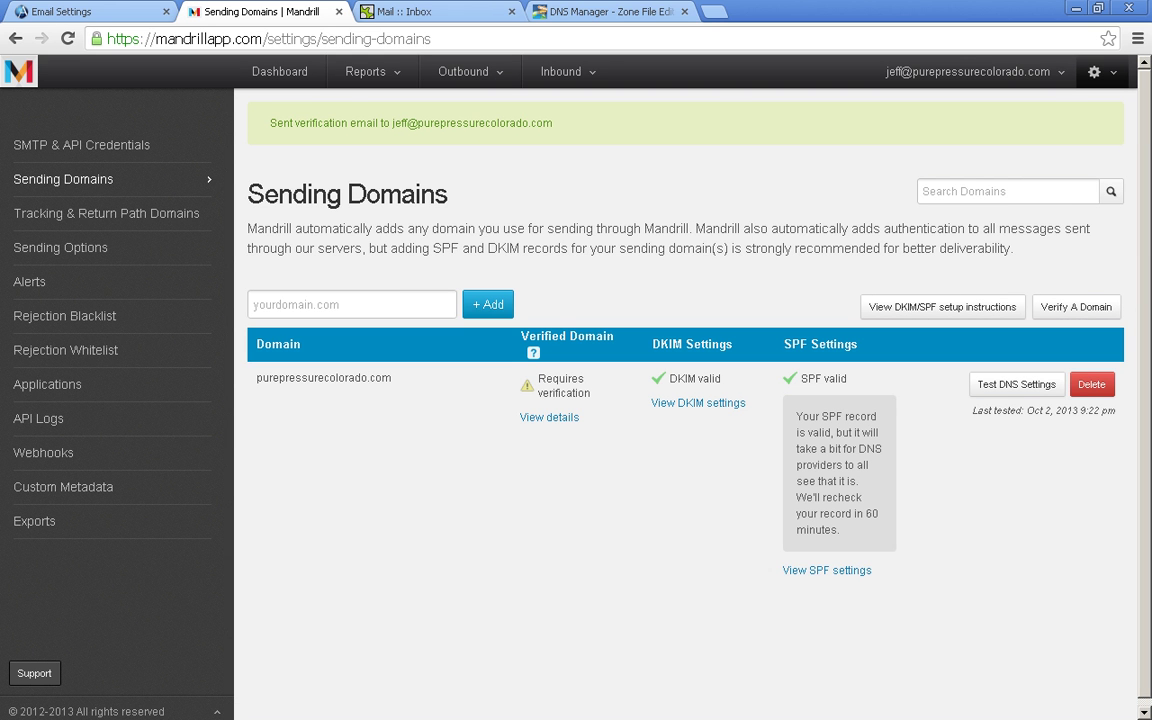
key(ctrl+Tab)
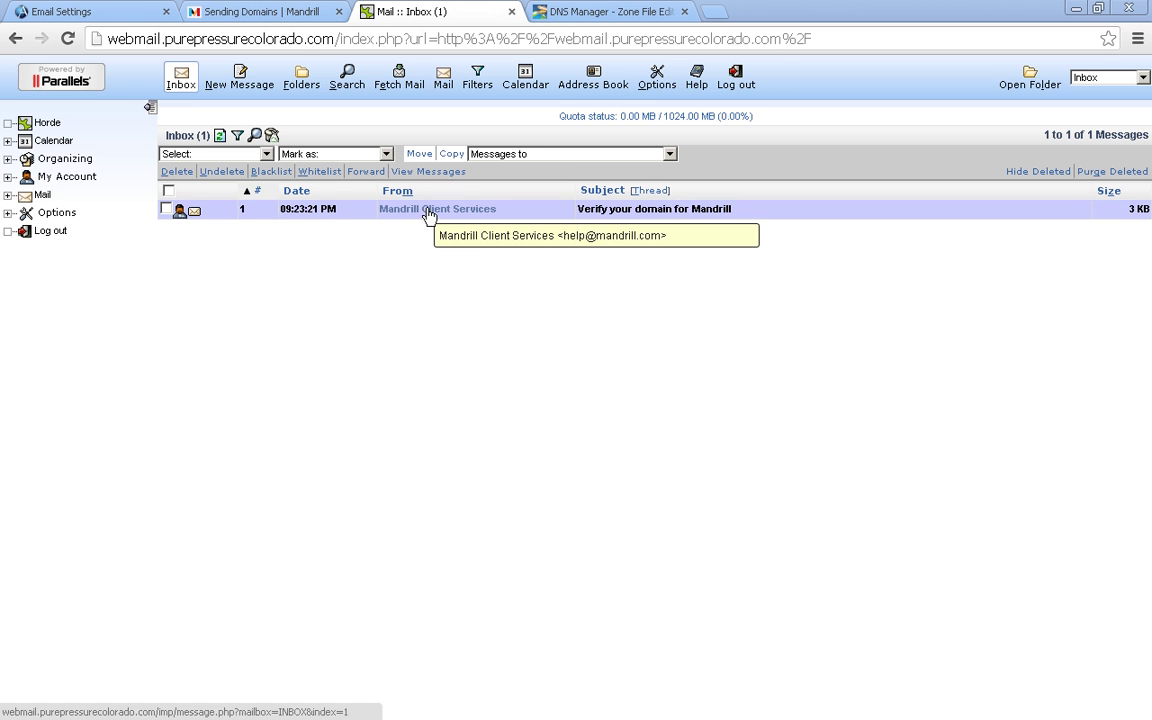
- Open the 'Verify your domain for Mandrill' message to follow its verification link
click(428, 212)
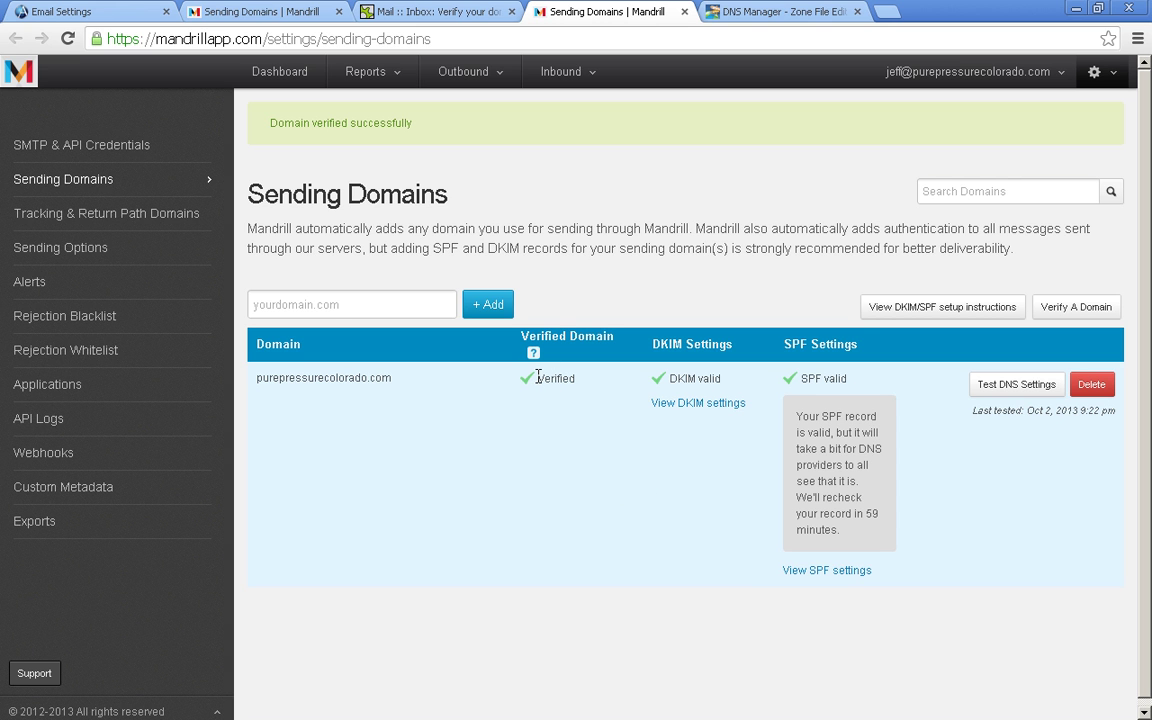
- Review AllProWebTools' SMTP settings for smtp.mandrillapp.com on port 587, then return to the verification email
drag(569, 379, 522, 387)
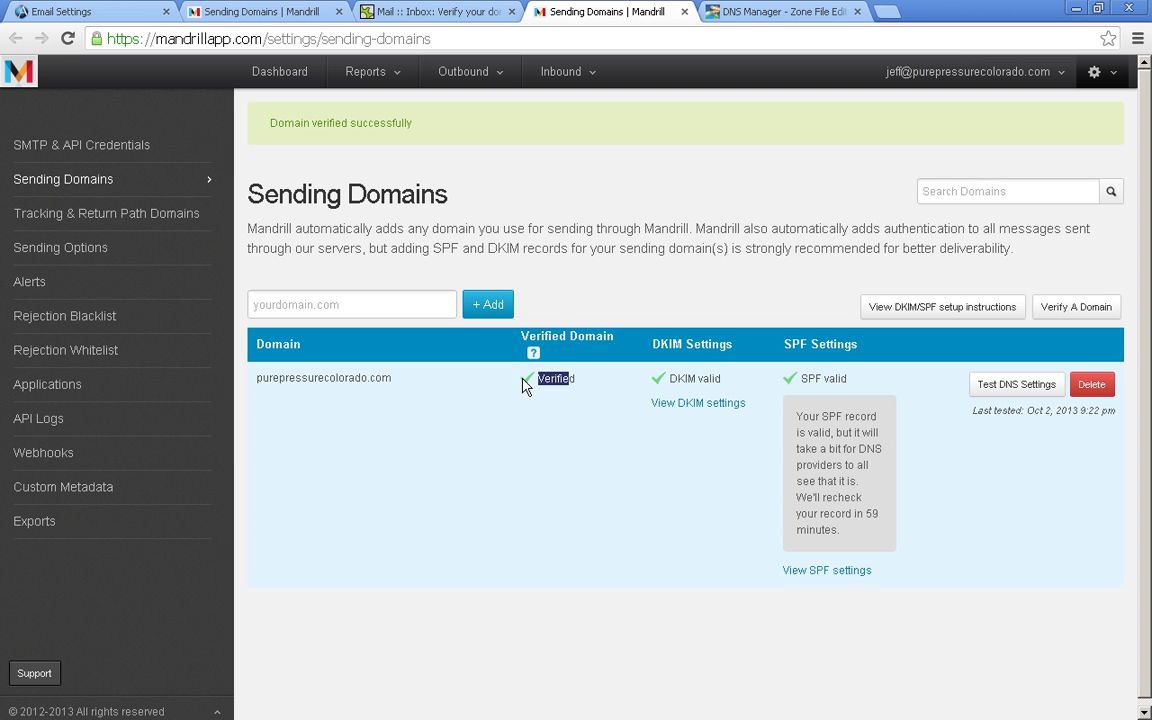
click(650, 388)
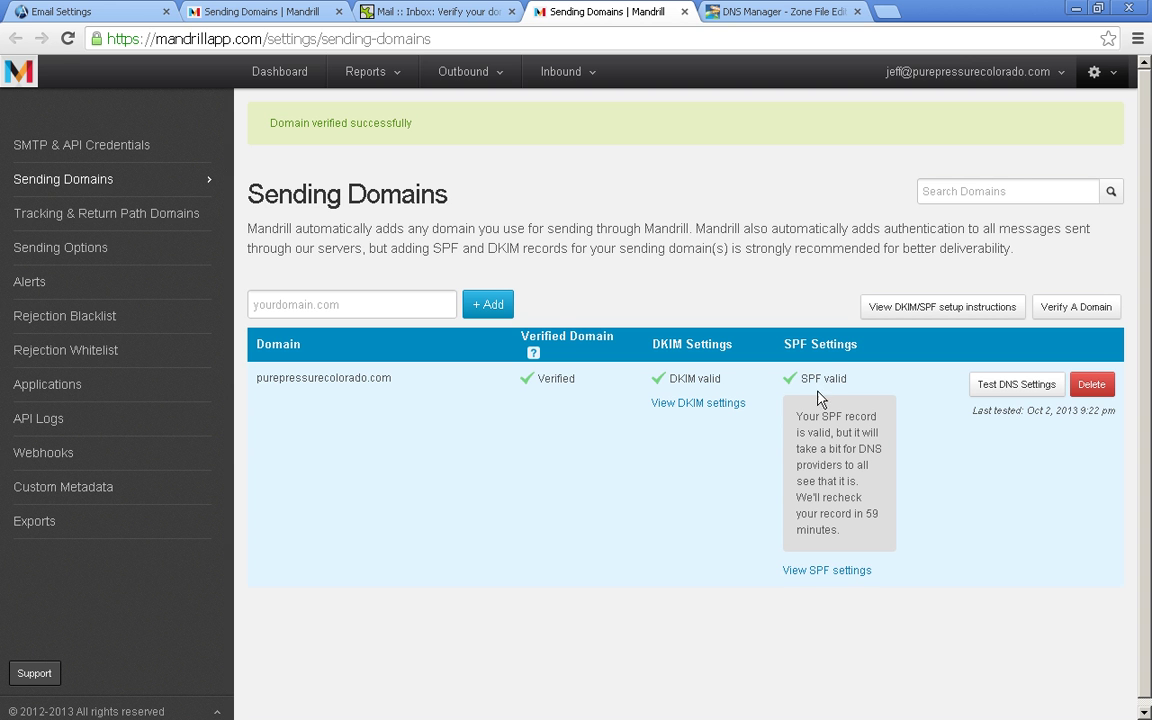
click(52, 12)
click(402, 168)
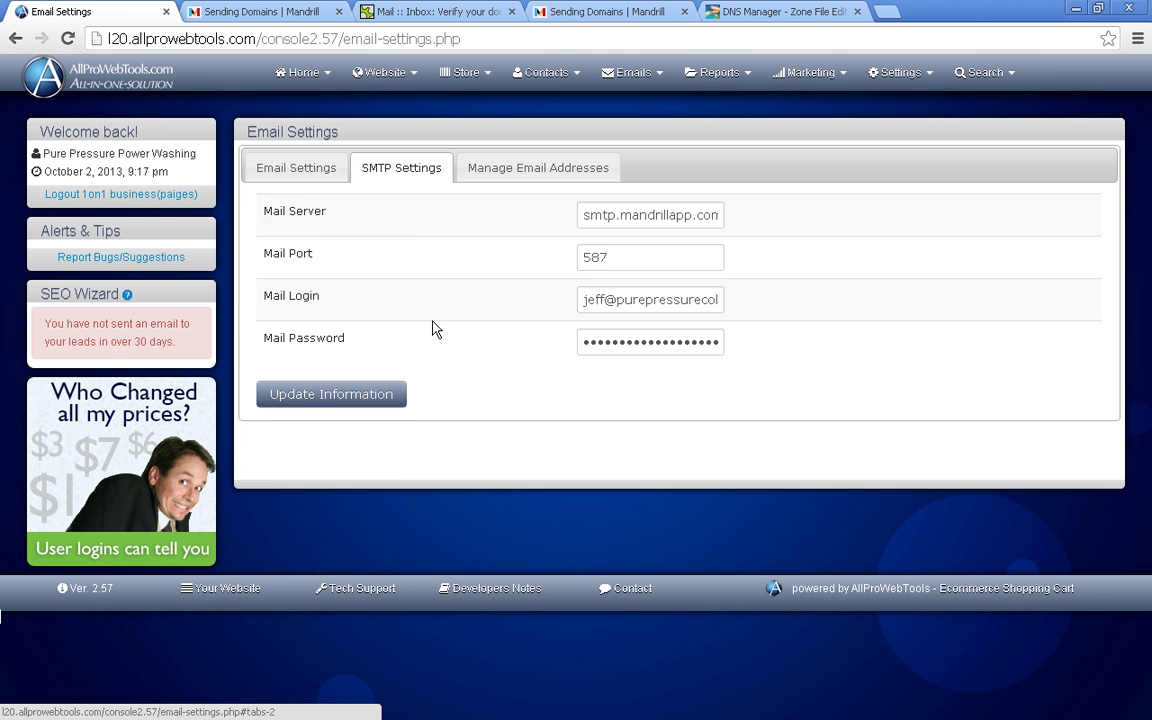
click(301, 170)
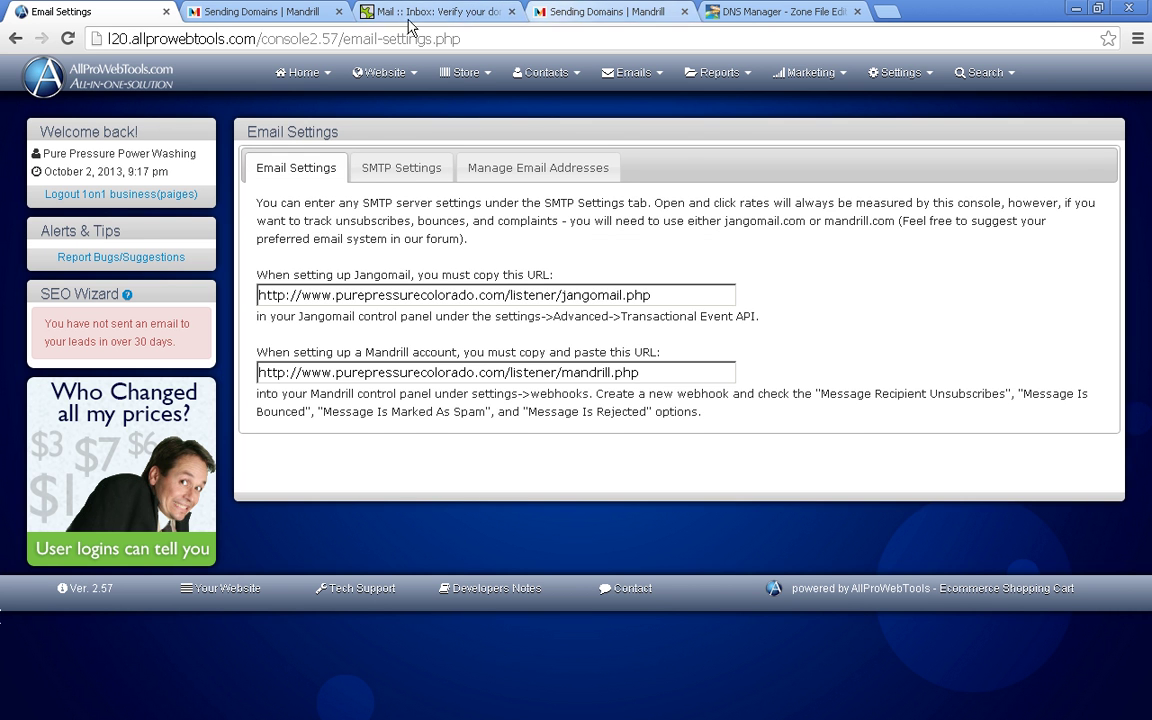
click(472, 14)
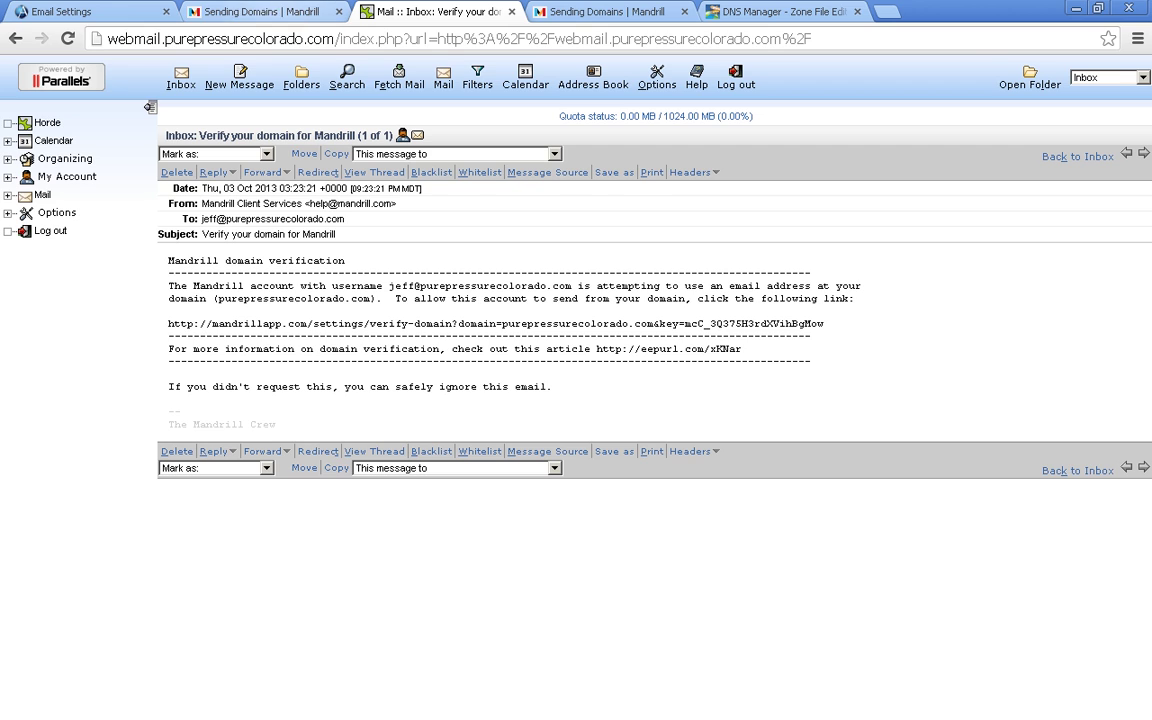